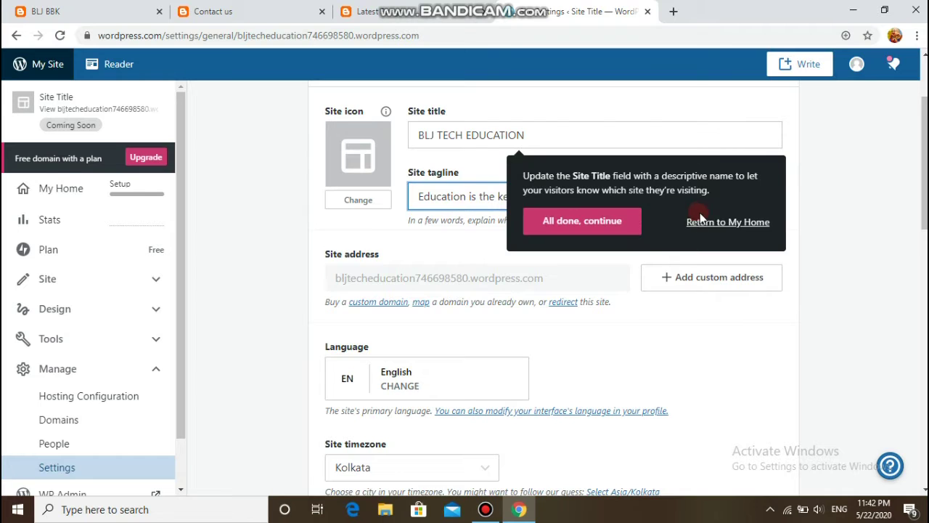
- Complete the site title prompt and correct the site tagline to "Education is the key of success."
left_click(625, 227)
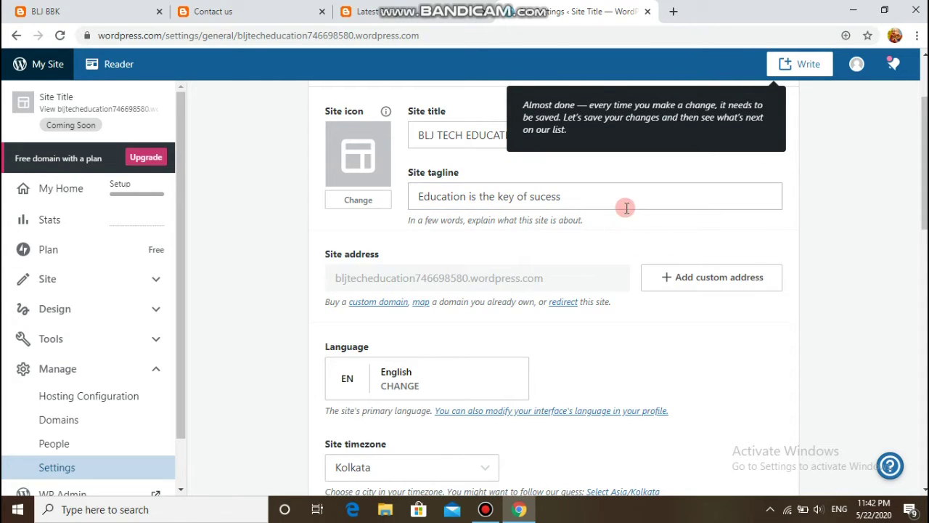
left_click(621, 209)
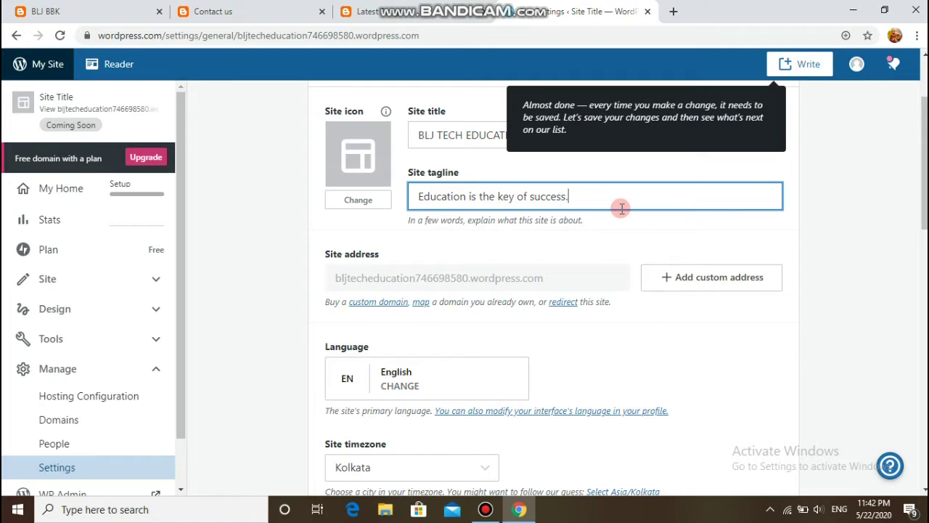
- Examine the site icon requirements and the site's language and timezone settings
left_click(366, 203)
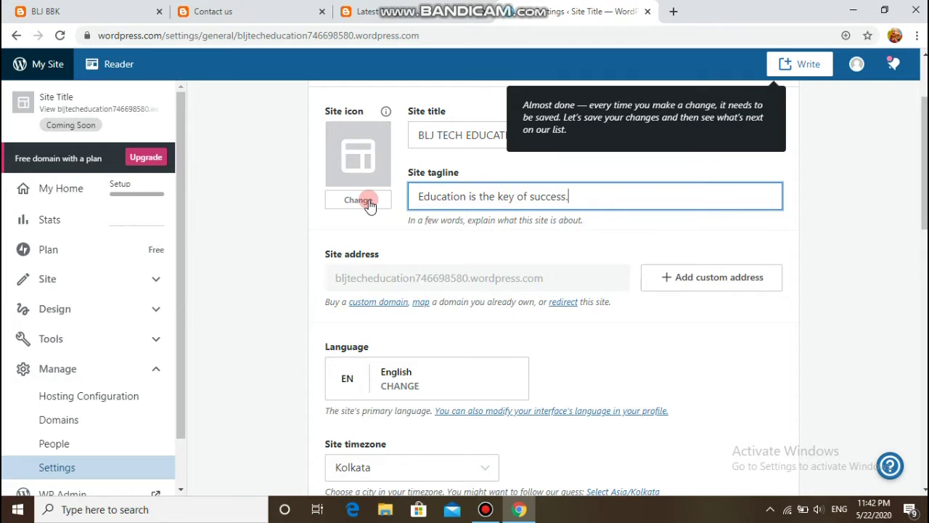
left_click(385, 112)
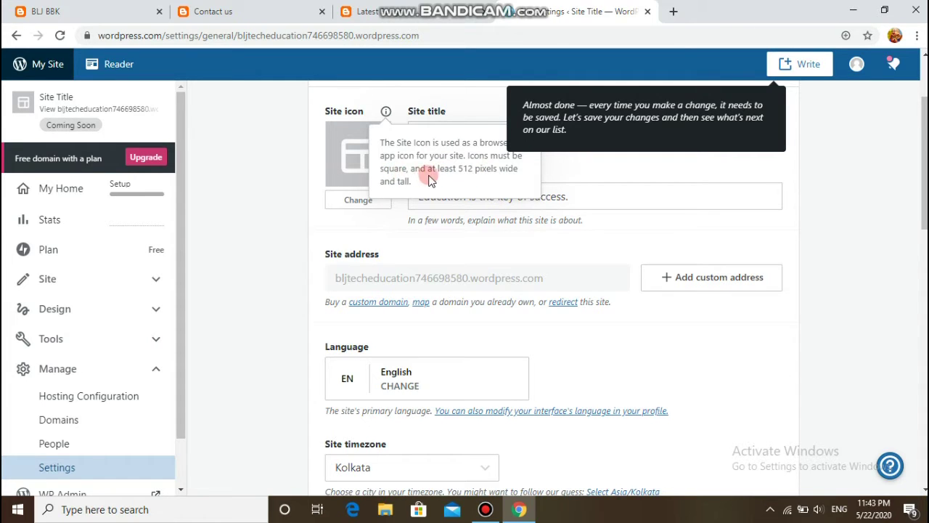
left_click(817, 214)
scroll(919, 180, "down", 2)
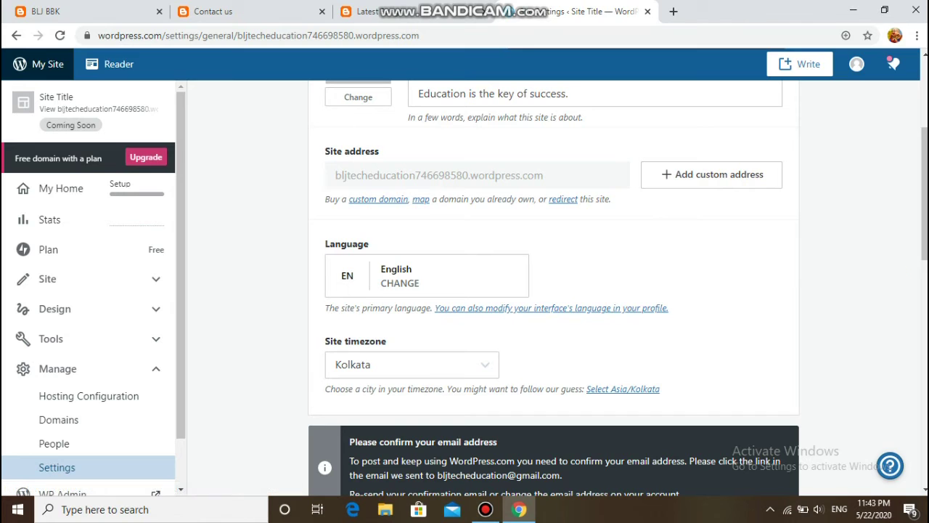
scroll(924, 196, "down", 1)
scroll(551, 291, "down", 2)
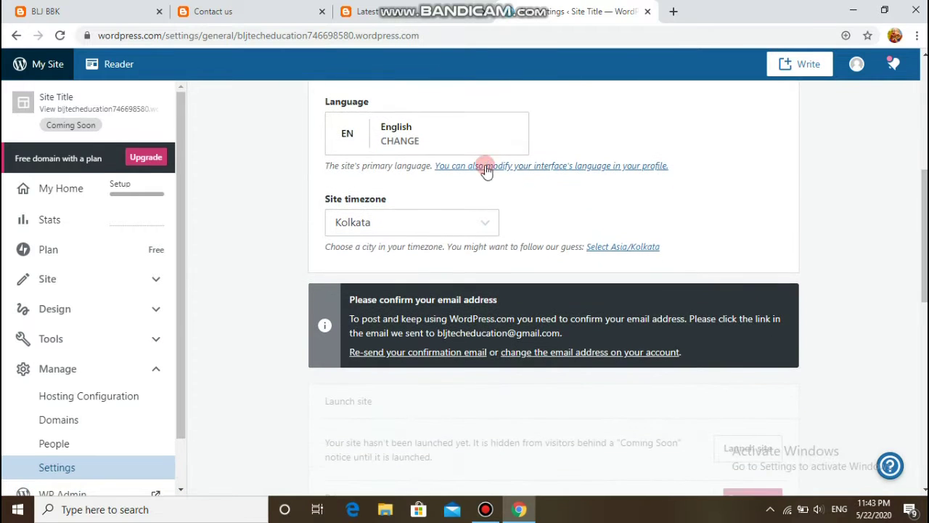
left_click(387, 142)
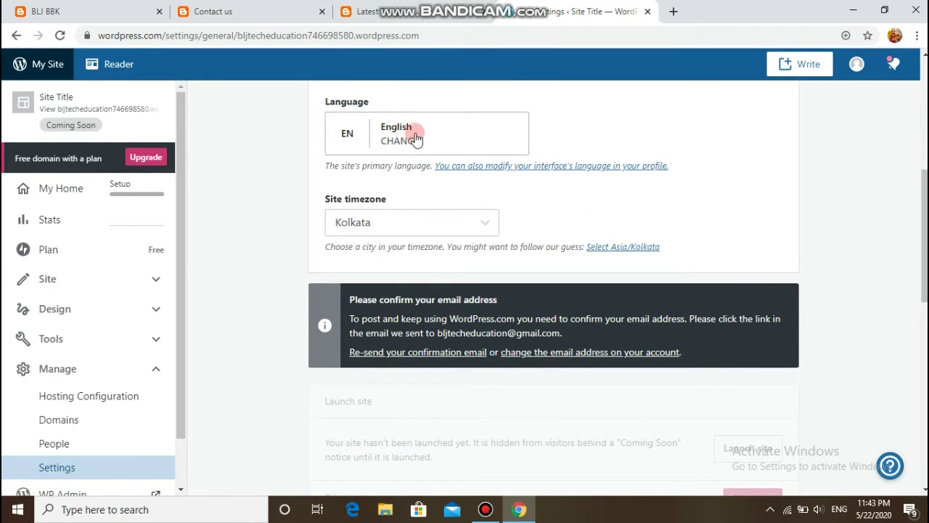
left_click(479, 226)
left_click(478, 225)
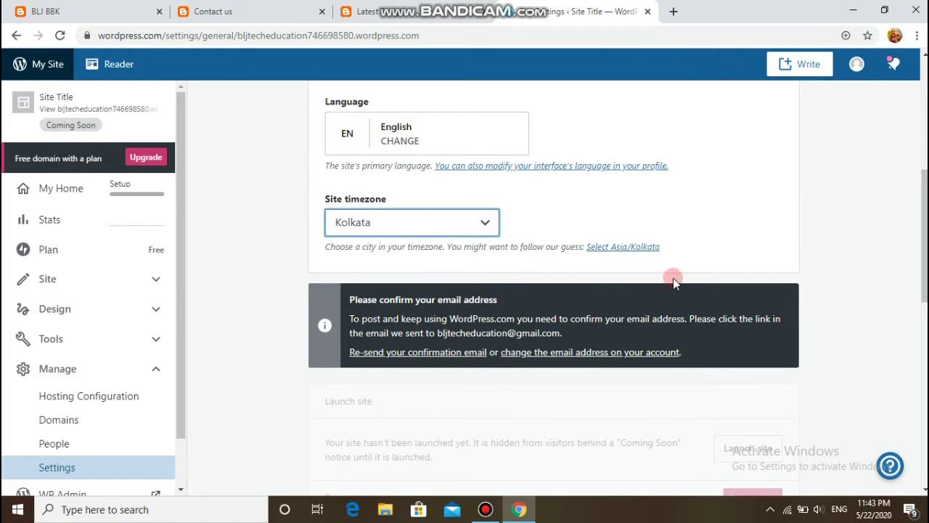
- Save the site profile settings and return to My Home
scroll(924, 240, "down", 2)
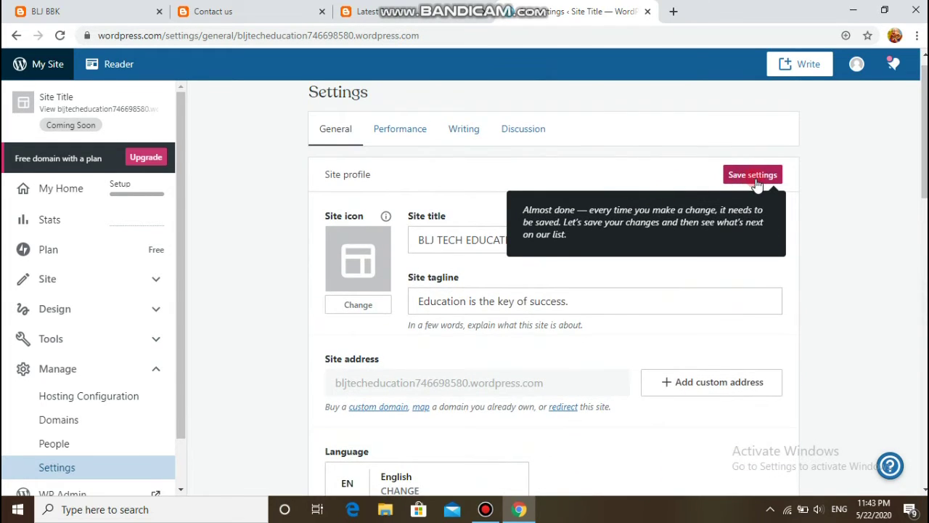
left_click(756, 181)
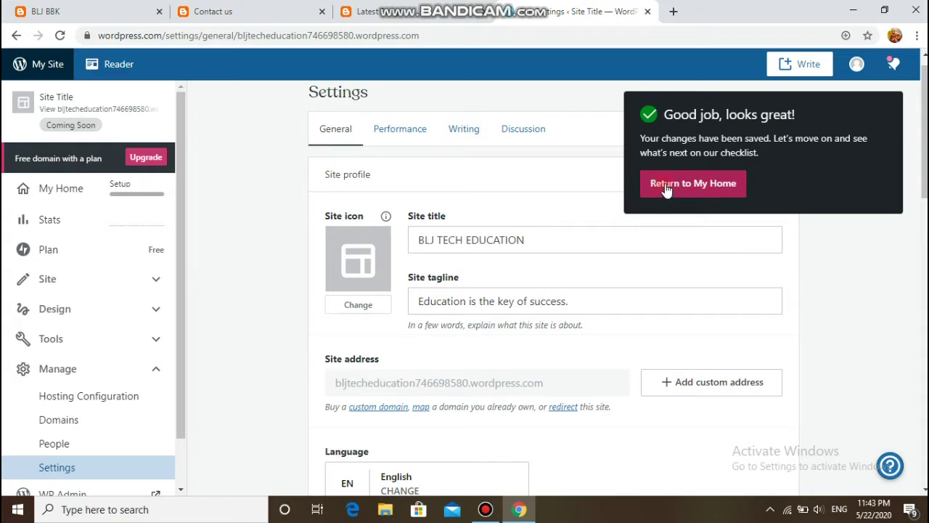
left_click(697, 186)
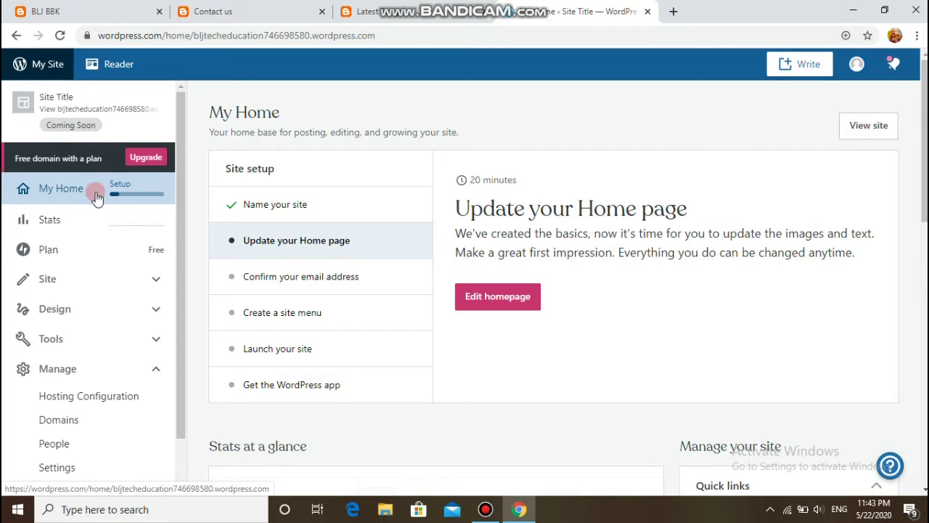
- Open the homepage for editing from the site setup checklist and go through the welcome guide to its end
left_click(514, 301)
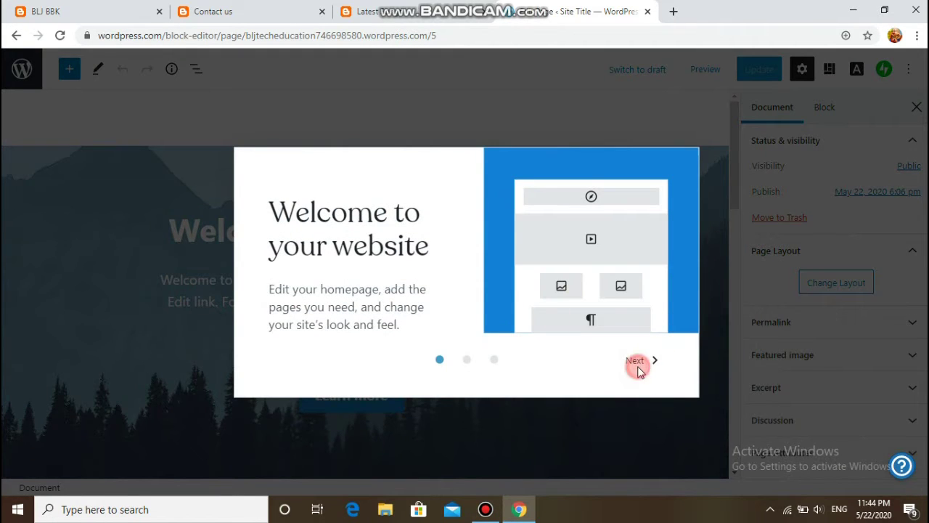
double_click(639, 364)
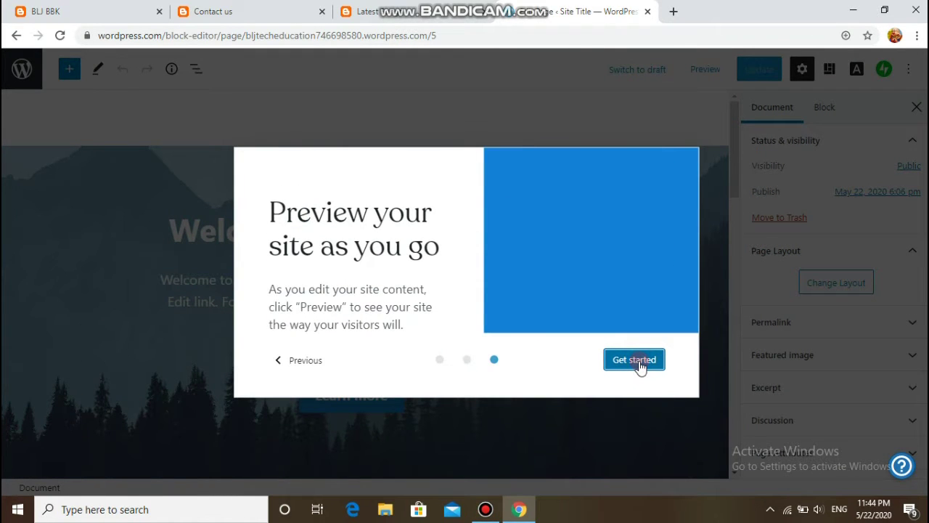
left_click(640, 366)
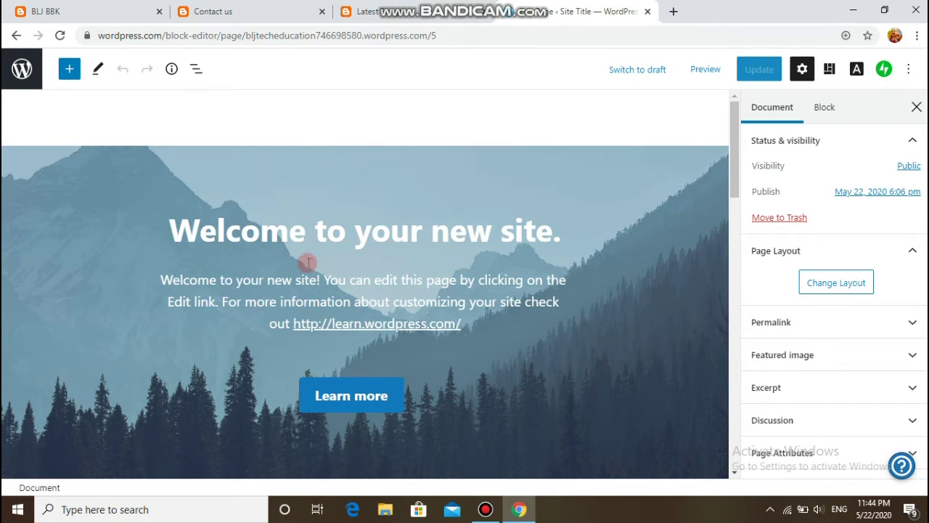
- Change the cover heading on the homepage to "Welcome to BLJ TECH EDUCATION"
left_click(348, 247)
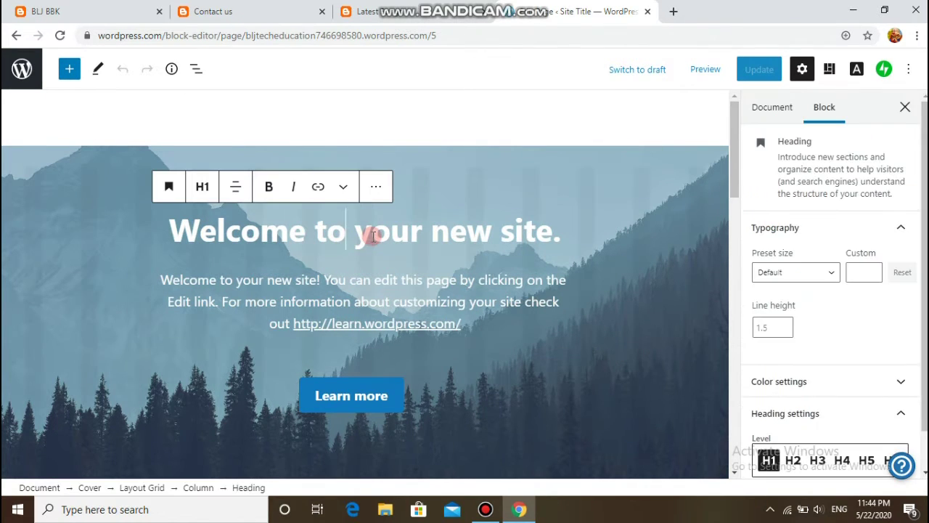
left_click(555, 237)
key("BackSpace")
left_click(560, 238)
type(".")
key("BackSpace")
key("BackSpace")
key("BackSpace")
key("BackSpace")
key("BackSpace")
key("BackSpace")
key("BackSpace")
key("BackSpace")
key("BackSpace")
key("BackSpace")
key("BackSpace")
key("BackSpace")
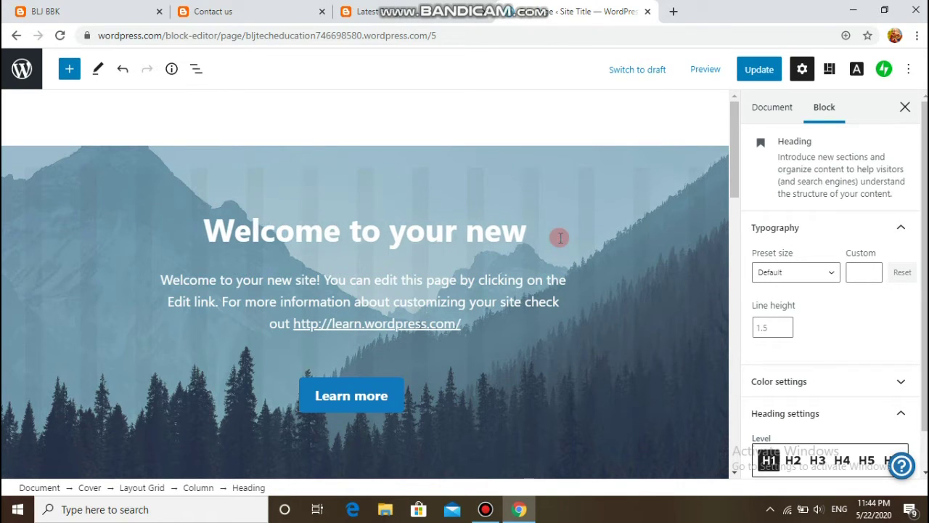
key("BackSpace")
key("BackSpace")
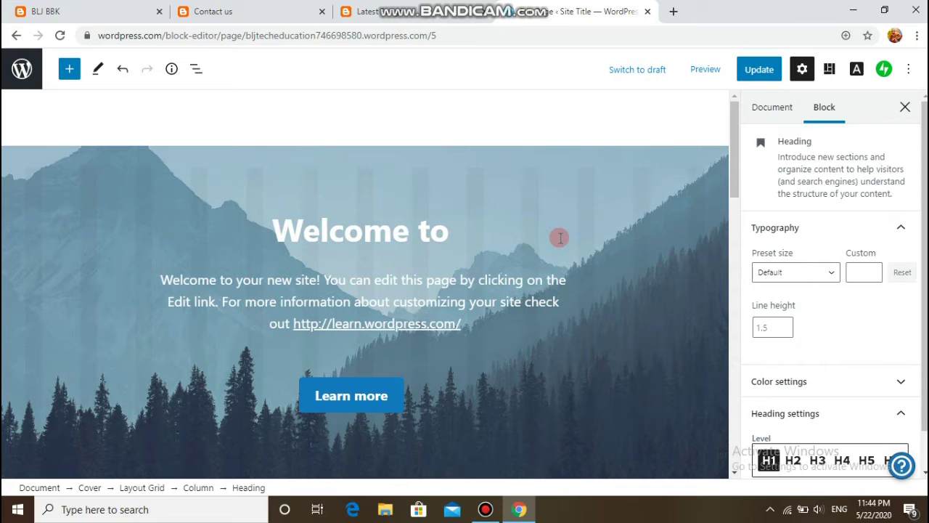
type("BLJ T")
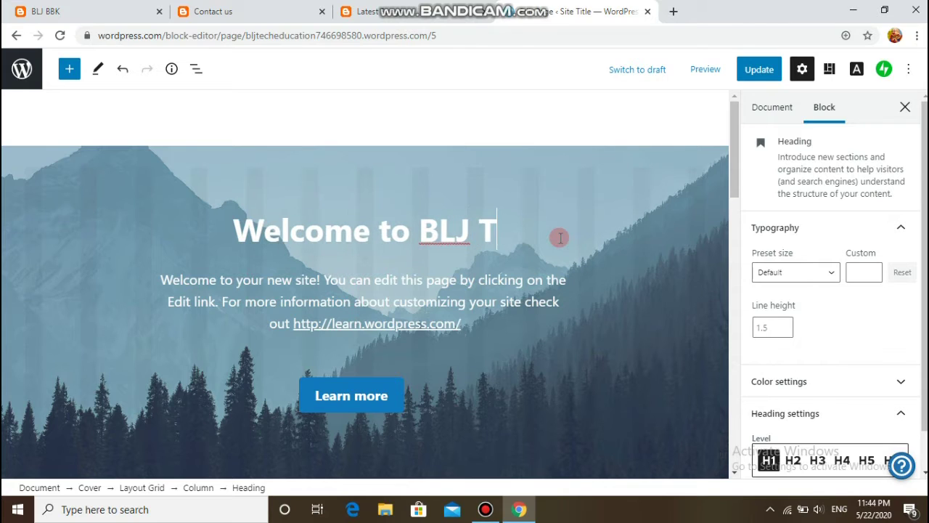
type("ECH EDUCATION")
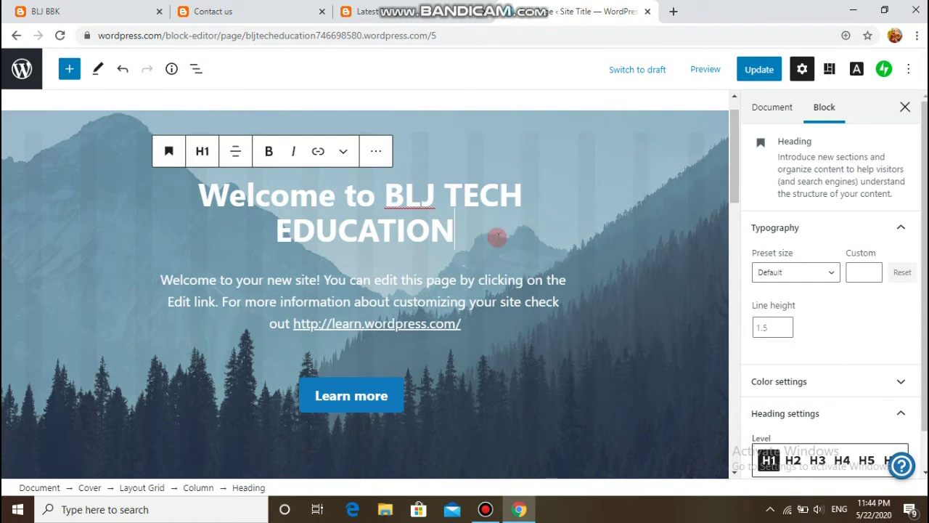
- Replace the paragraph under the cover heading with "Education is the key of Success." and update the page
left_click(485, 276)
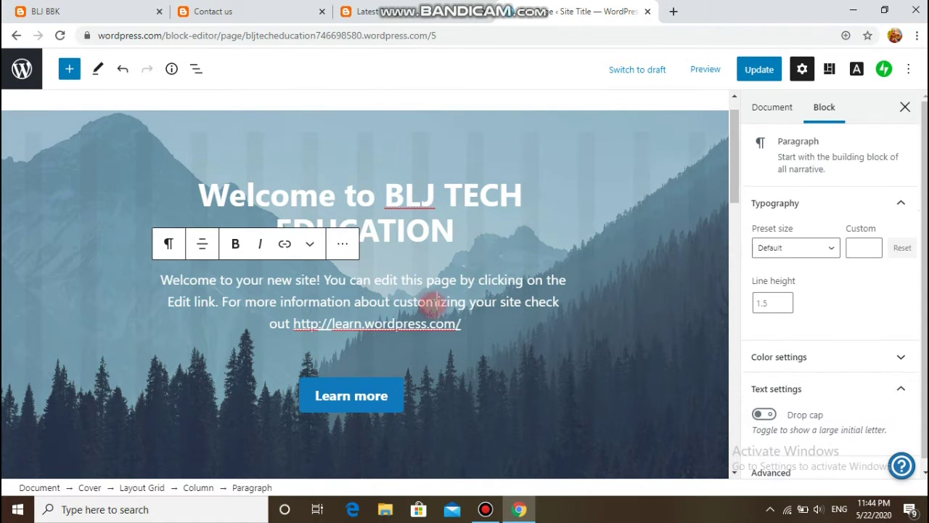
scroll(433, 305, "down", 1)
key("ctrl+a")
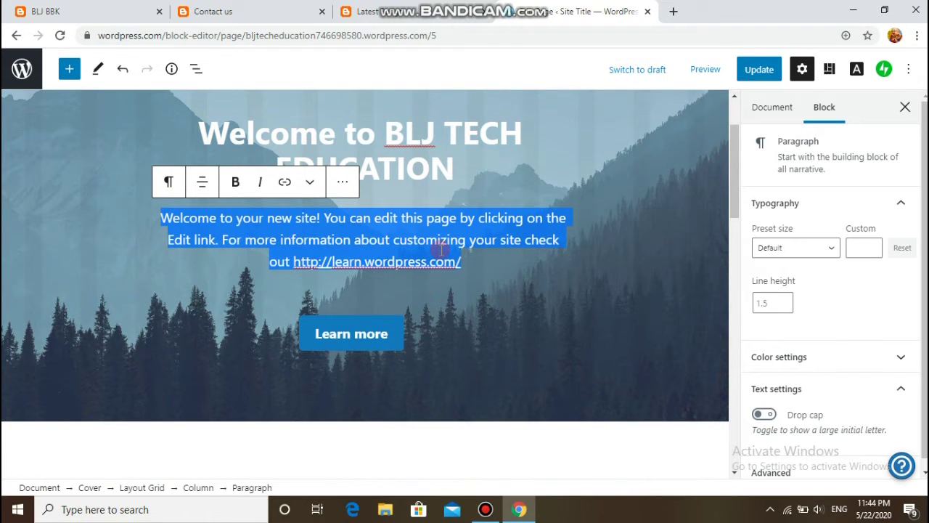
key("BackSpace")
type("Educat")
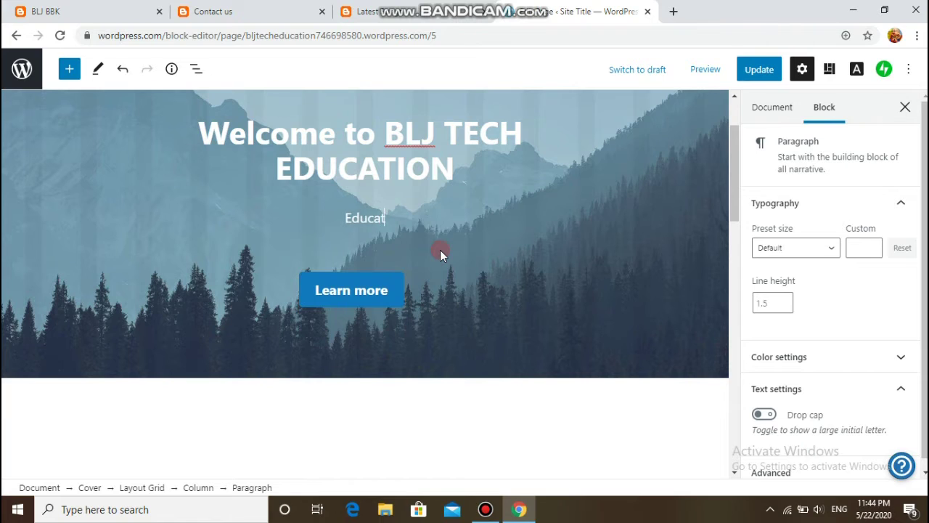
type("ion d")
key("BackSpace")
key("BackSpace")
type("is")
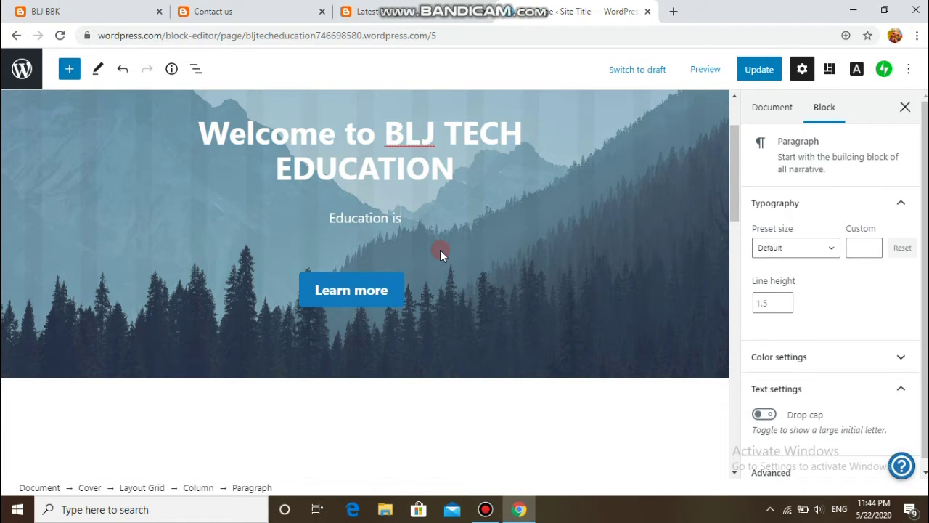
type(" the key ")
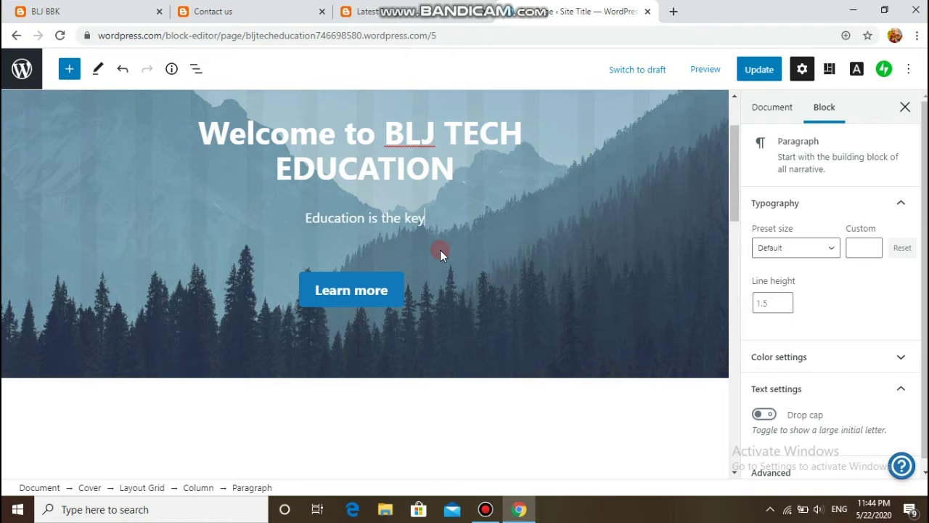
type("of ")
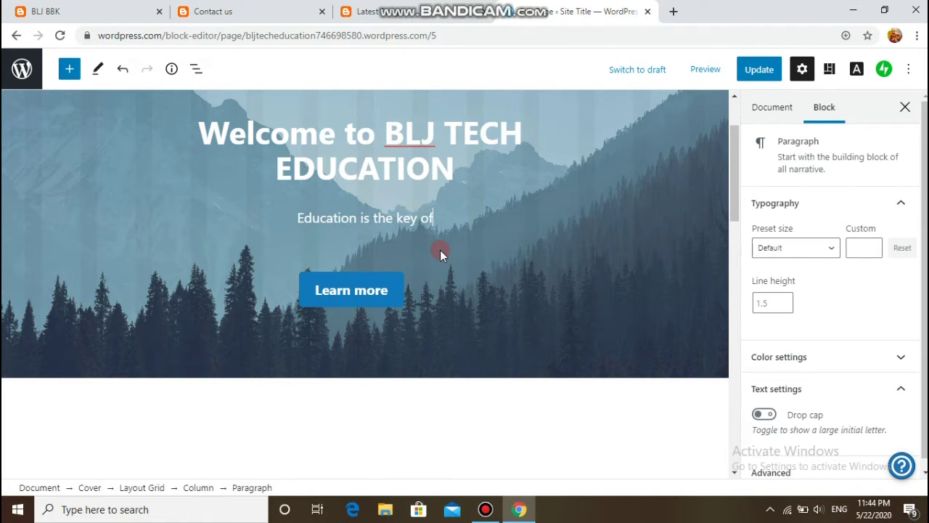
type("Suc")
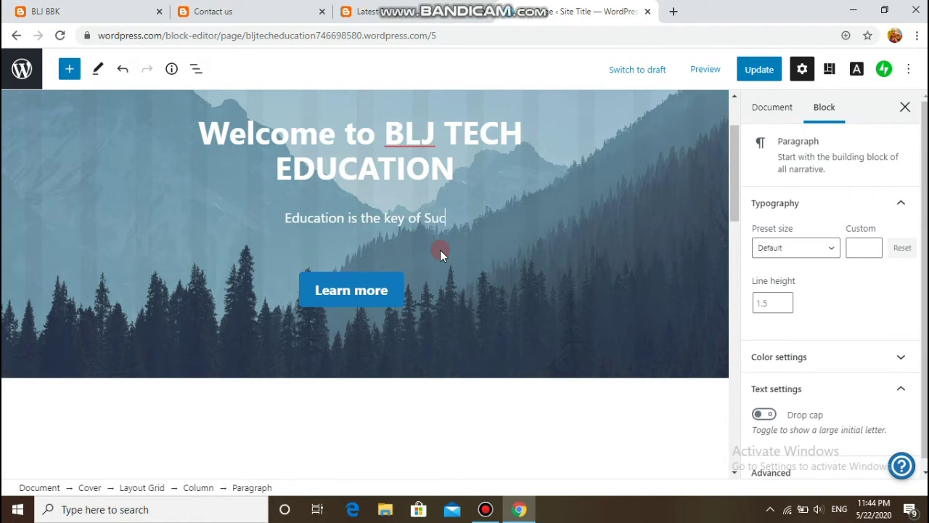
type("cess")
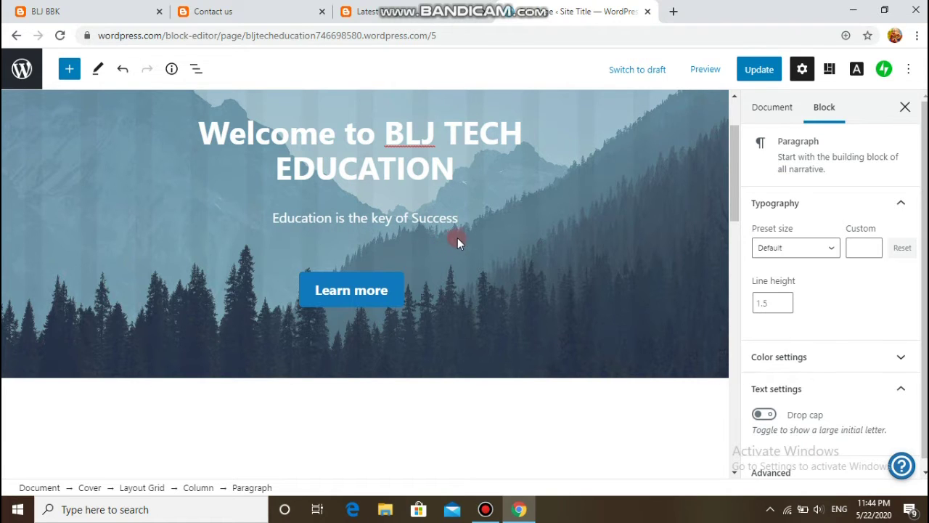
type(".")
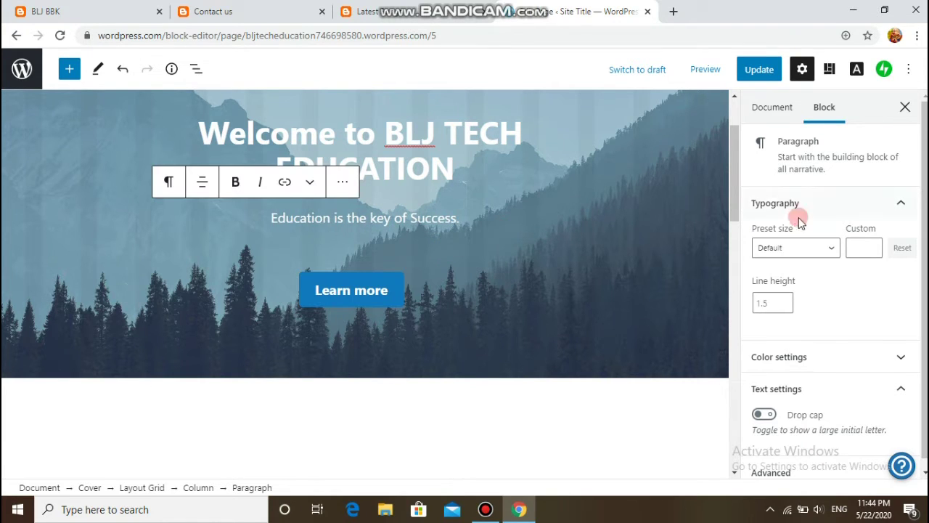
scroll(835, 283, "down", 1)
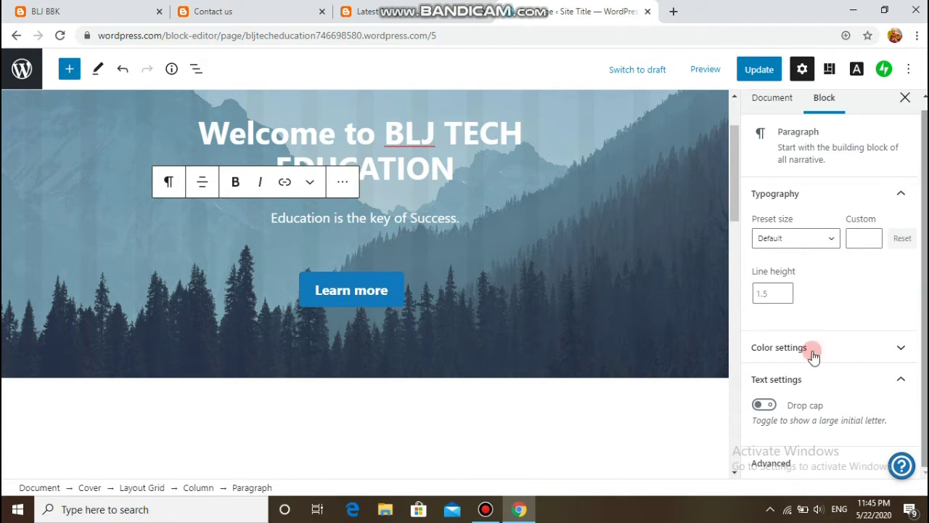
left_click(753, 73)
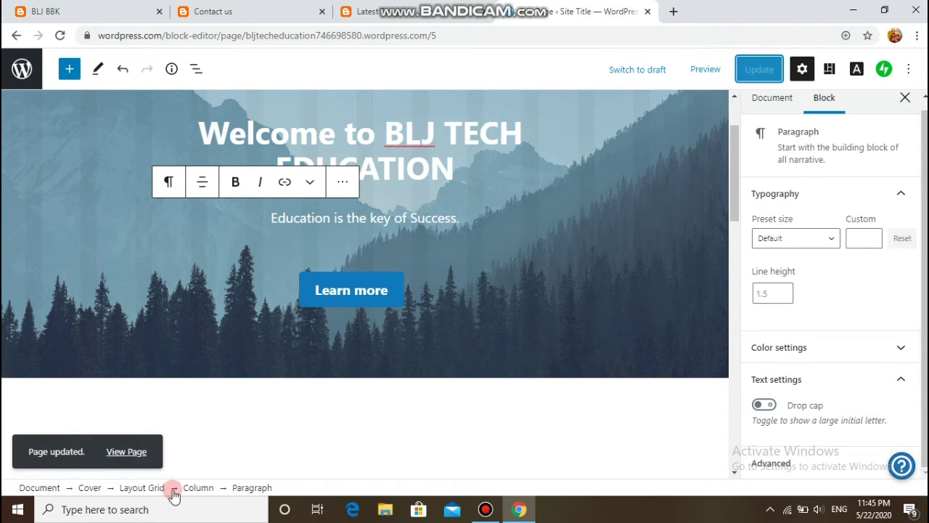
- View the updated homepage on the site and look through its cover, blog and subscribe sections
left_click(131, 453)
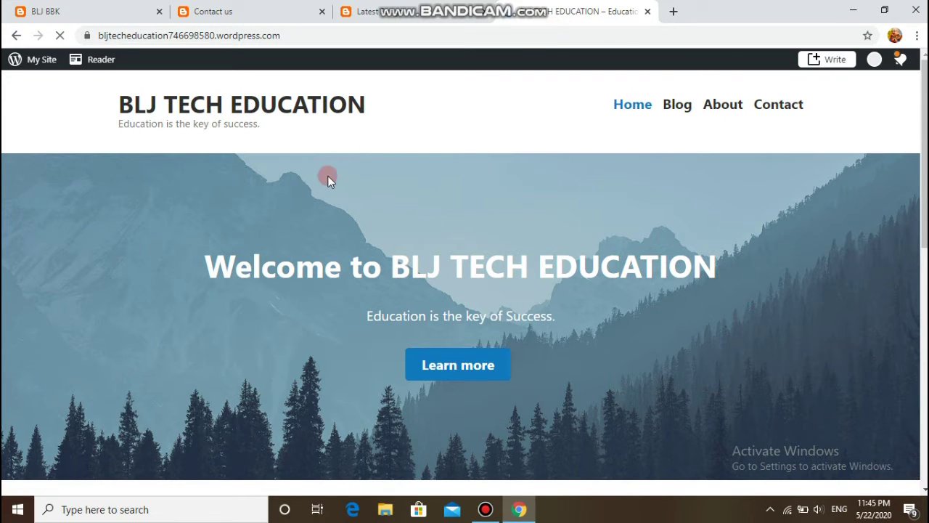
scroll(830, 190, "down", 10)
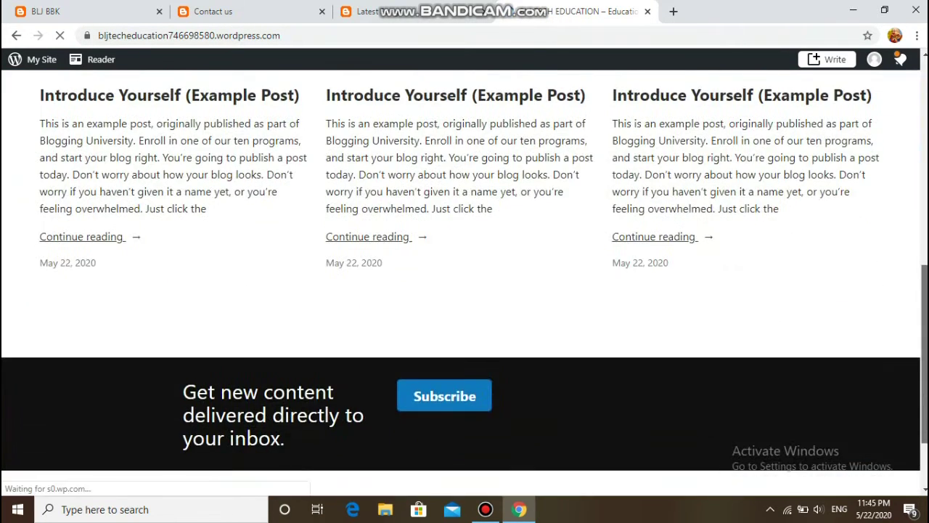
scroll(465, 276, "up", 5)
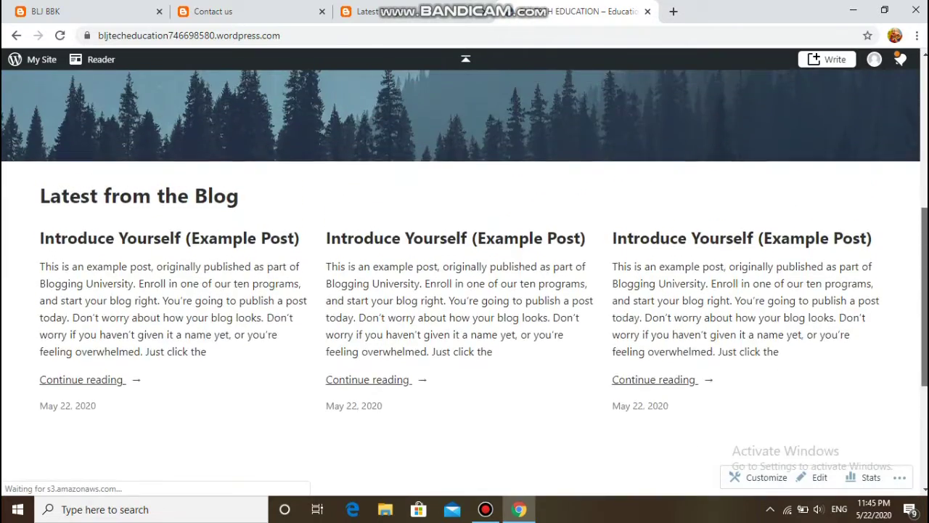
scroll(615, 174, "up", 5)
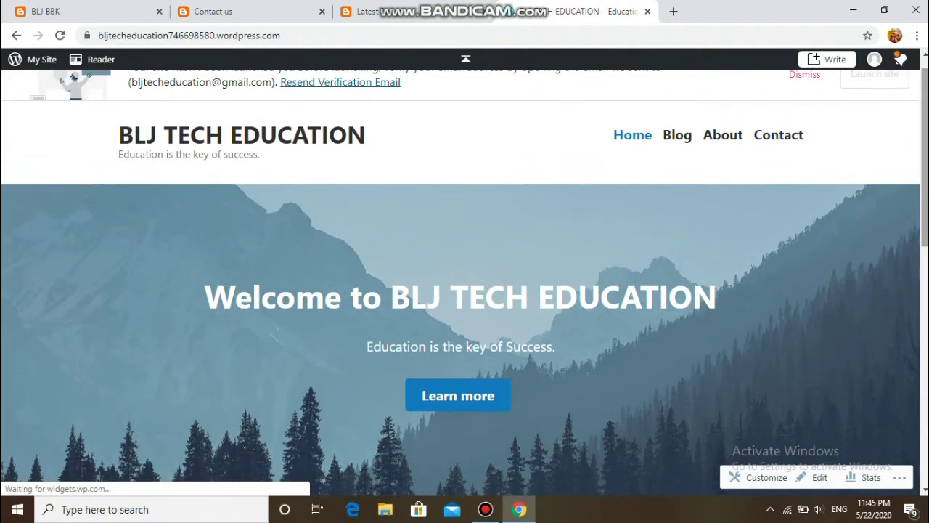
scroll(508, 142, "up", 1)
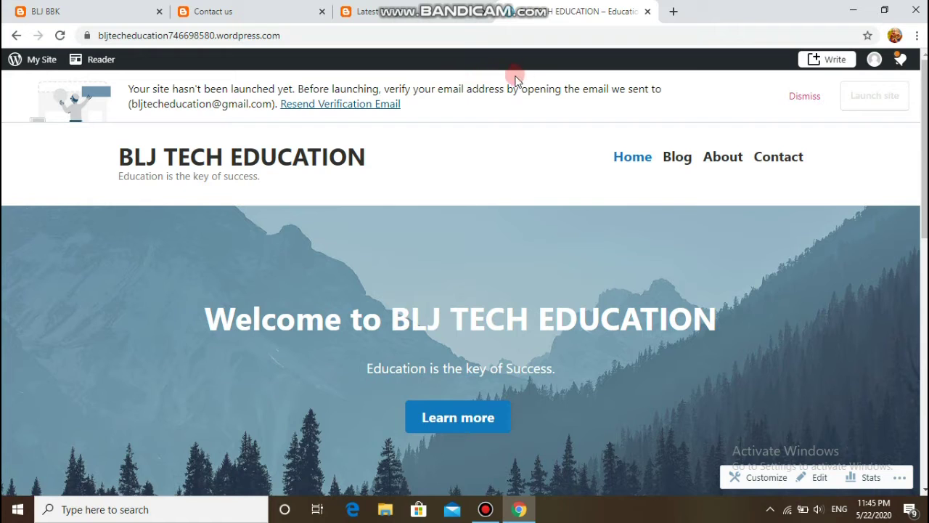
- Resend the verification email from the site's launch notice and open gmail.com in a new tab
left_click(356, 106)
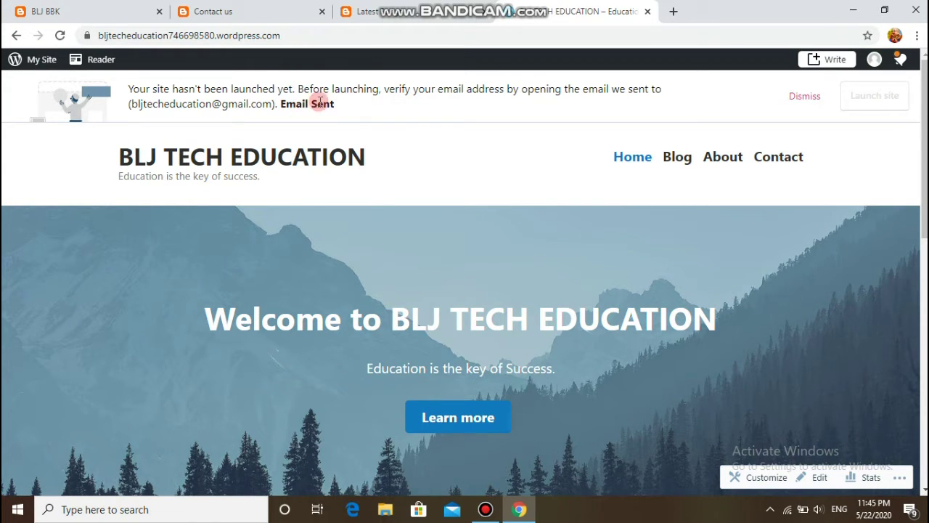
left_click(674, 12)
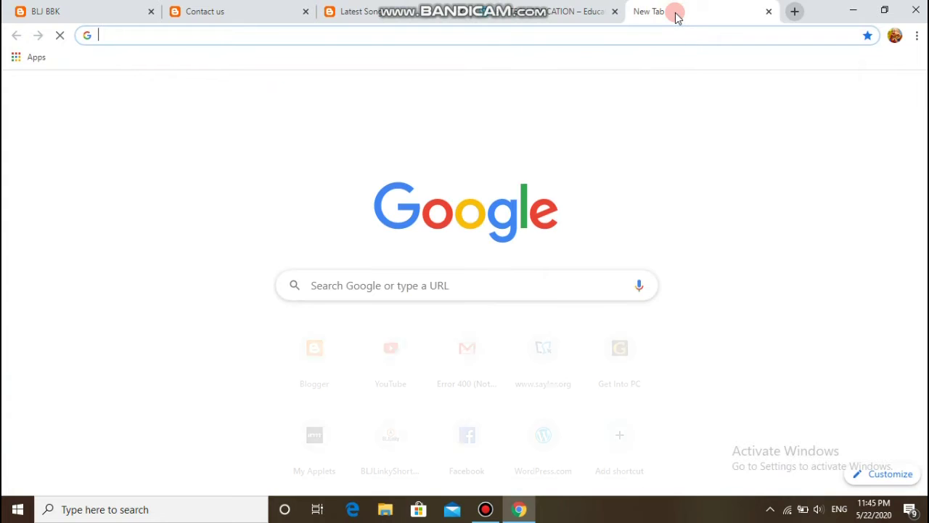
type("gmi")
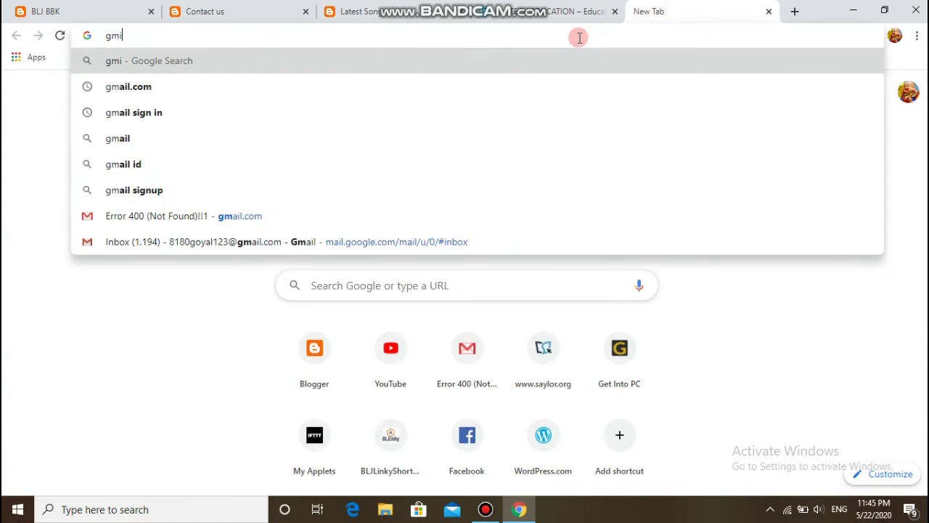
key("BackSpace")
type("ail.com")
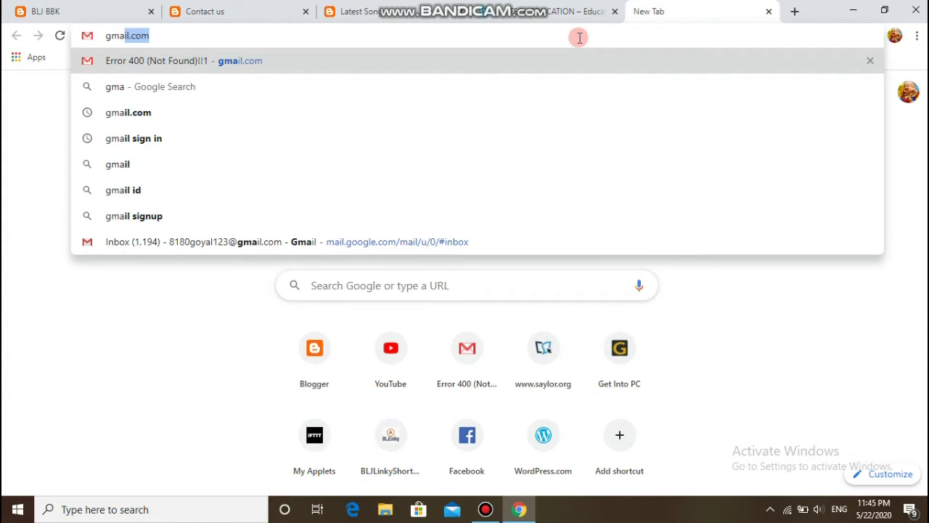
key("Return")
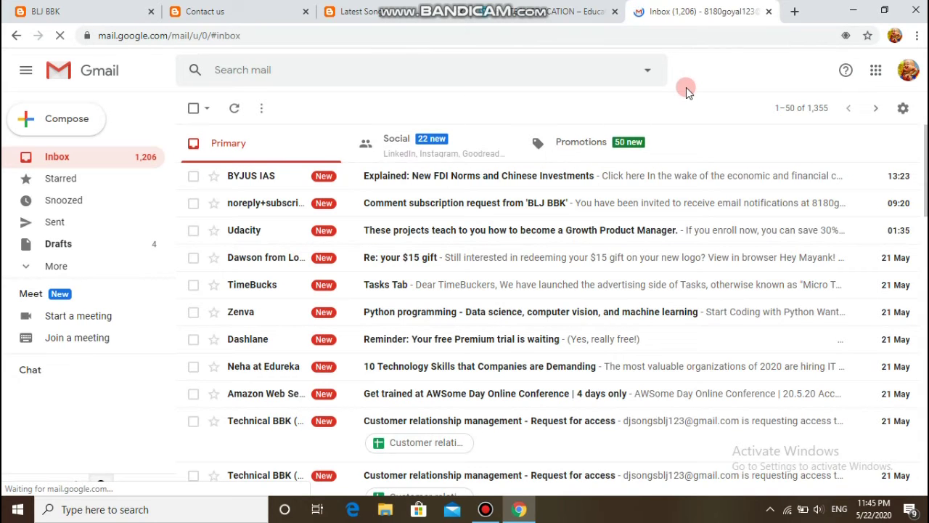
- Switch Gmail to the account used for the site and confirm the email address from the WordPress.com activation message
left_click(909, 72)
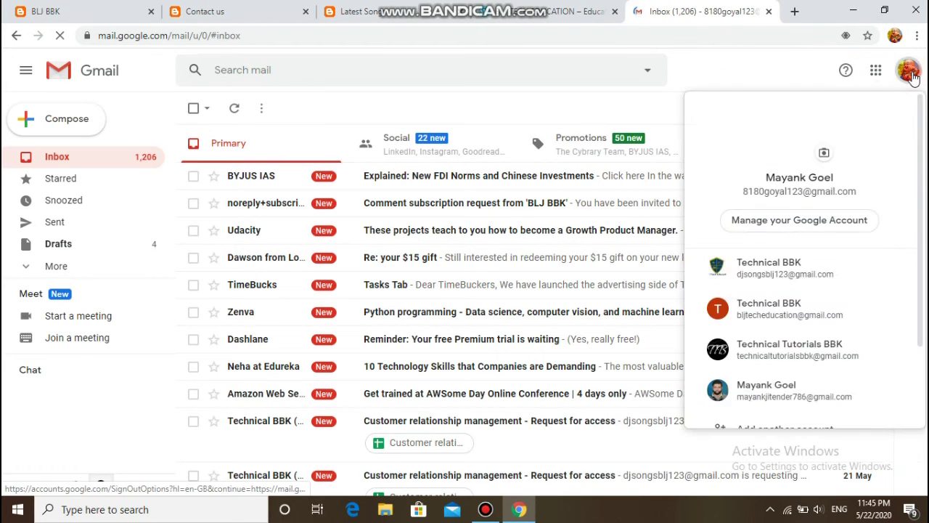
left_click(836, 321)
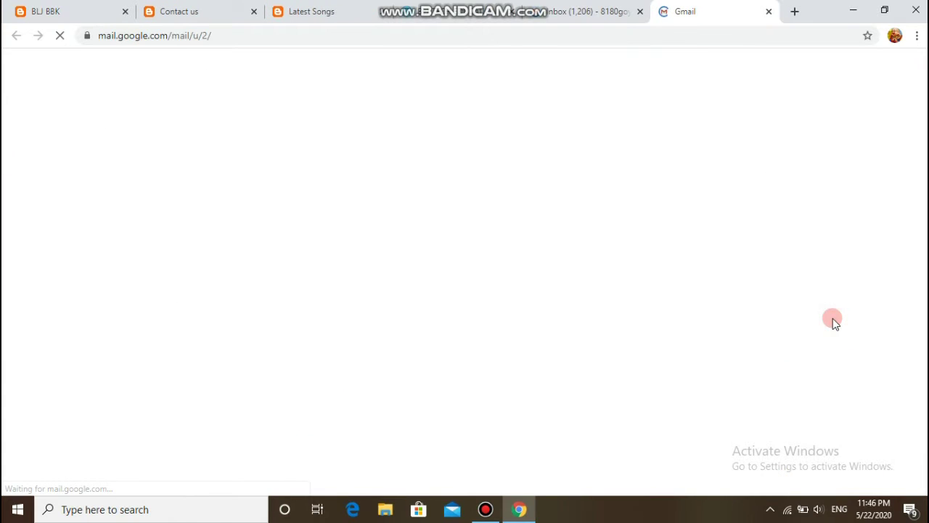
left_click(641, 12)
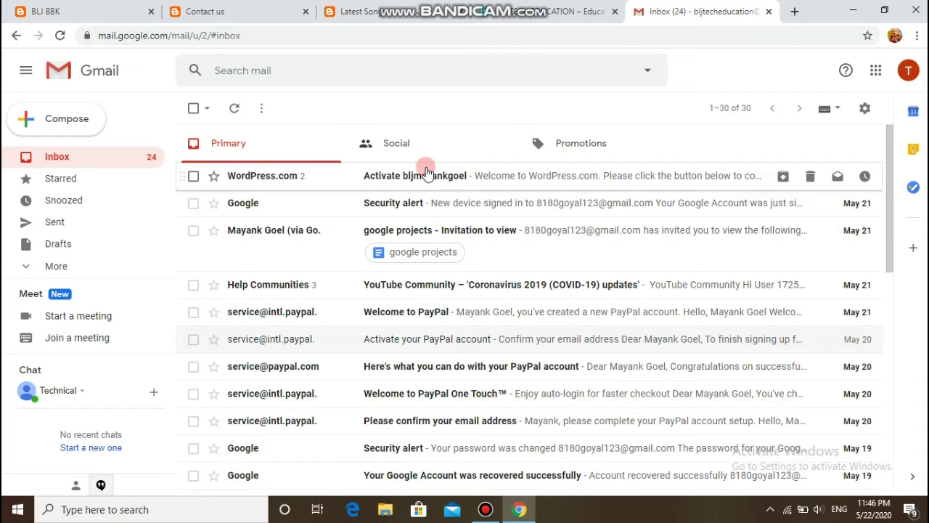
left_click(433, 178)
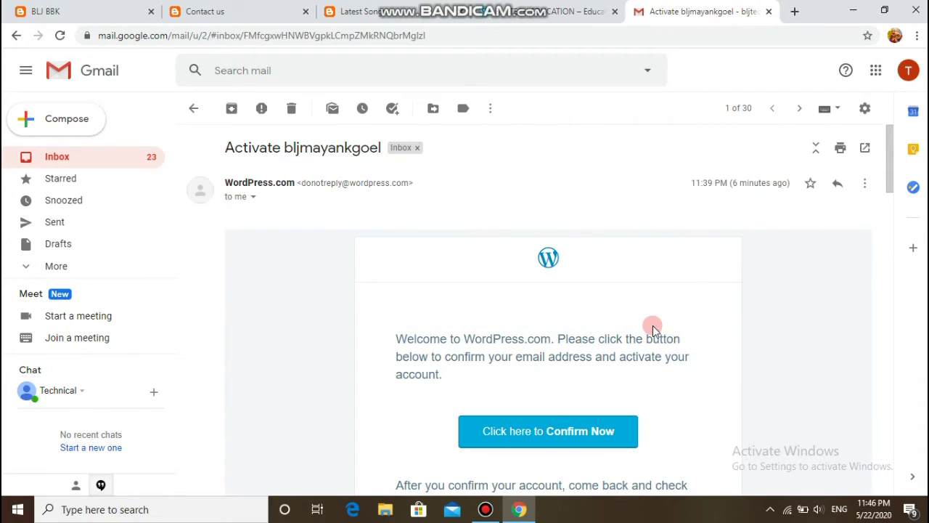
left_click_drag(890, 151, 903, 211)
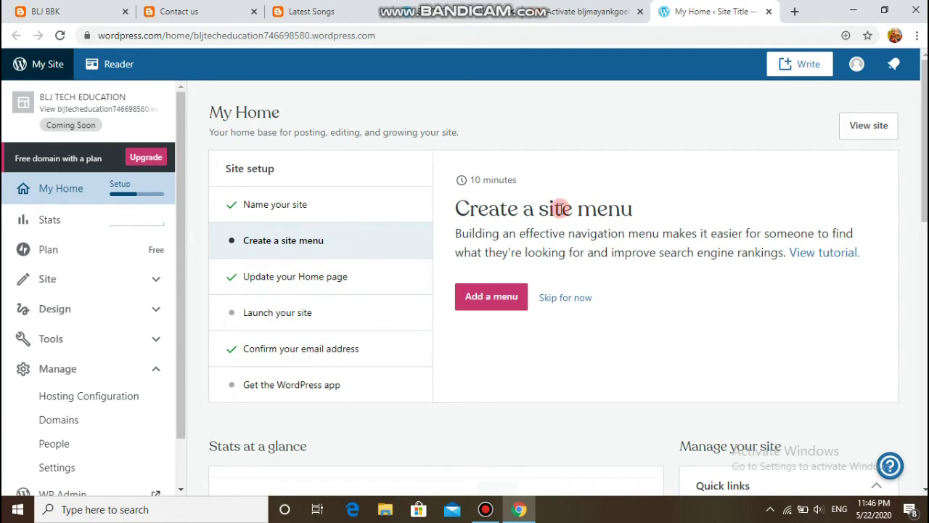
- Close all the other browser tabs, keeping only the site's My Home page open
left_click(639, 12)
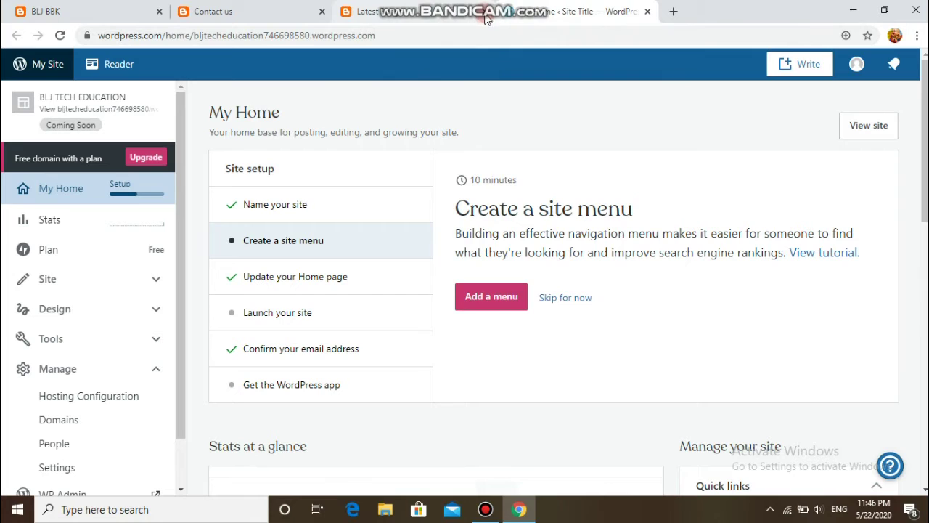
left_click(486, 12)
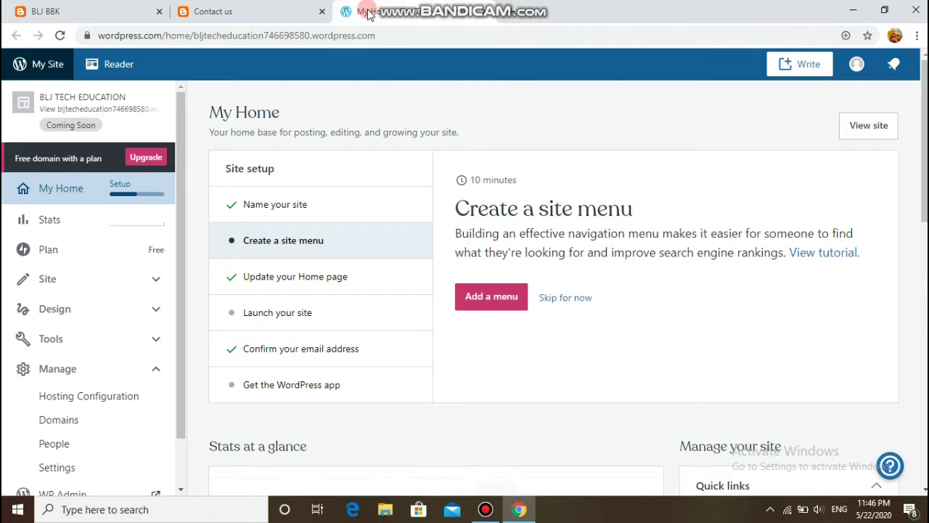
left_click(322, 11)
left_click_drag(162, 13, 468, 209)
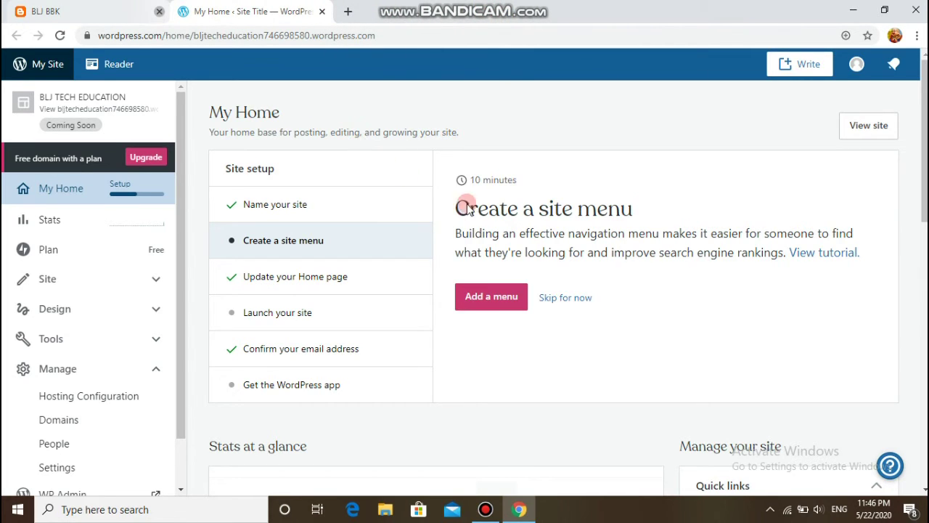
- Start adding a menu from the site setup checklist, dismiss the Customizer introduction and open the Primary menu for editing
left_click(501, 310)
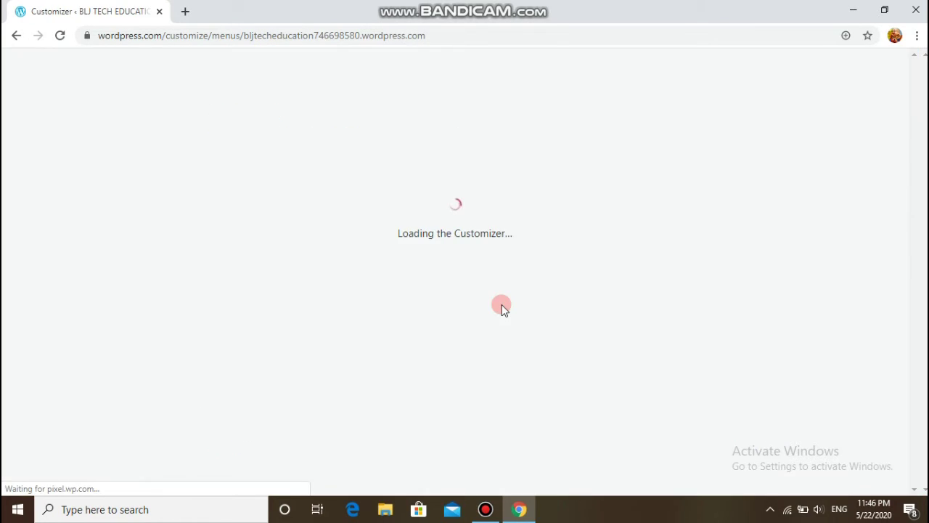
mouse_move(484, 508)
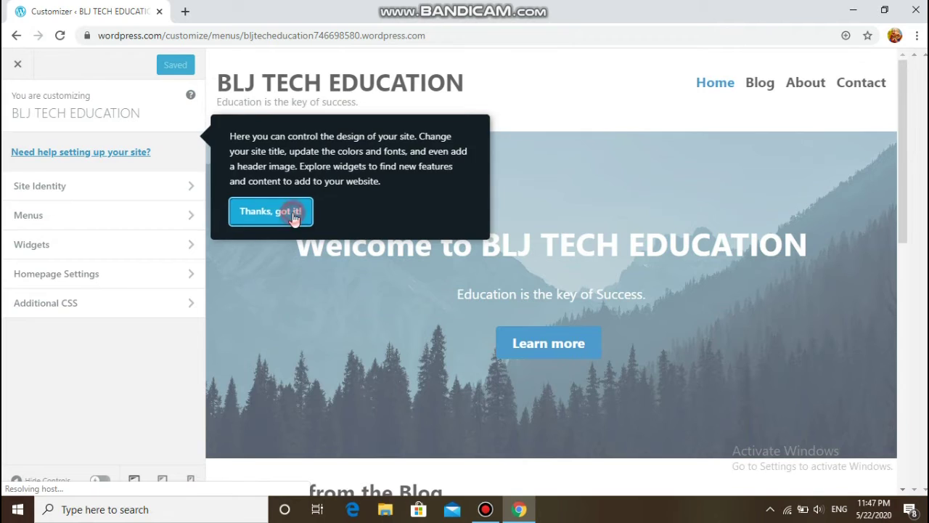
left_click(290, 212)
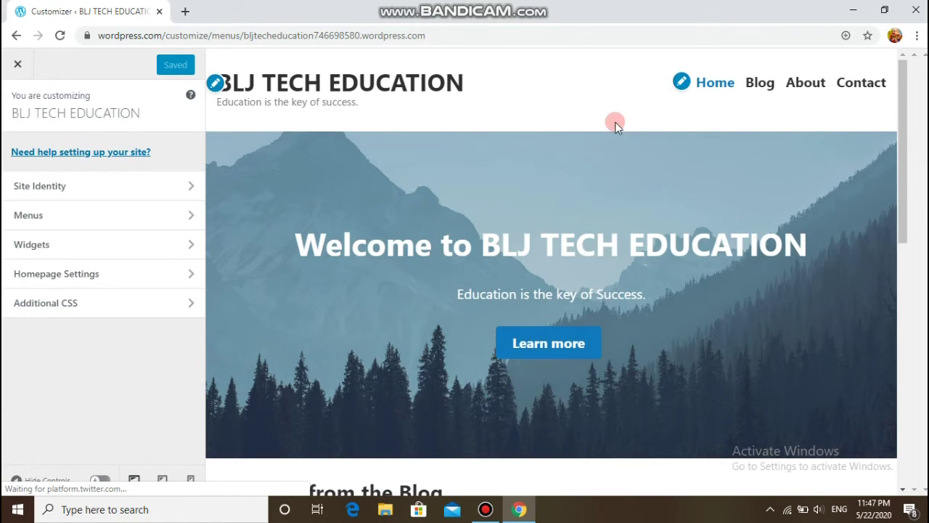
left_click(681, 83)
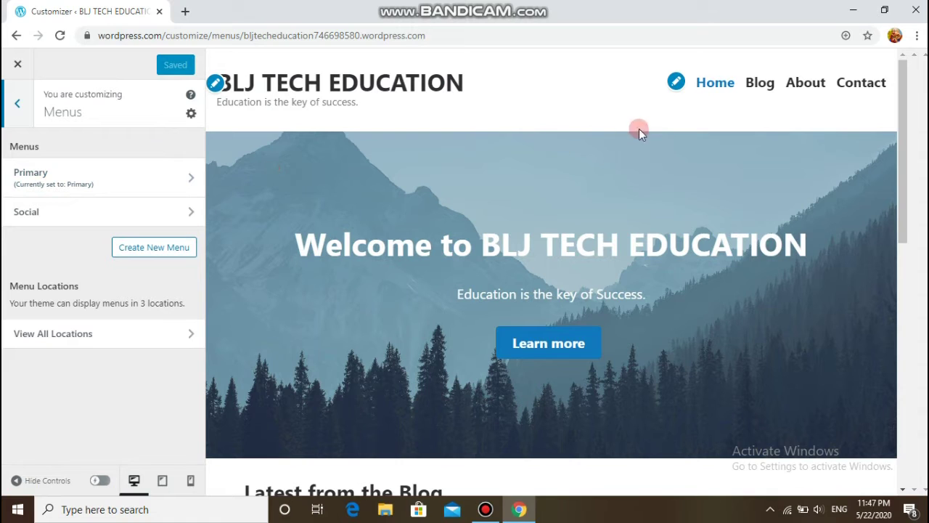
left_click(675, 83)
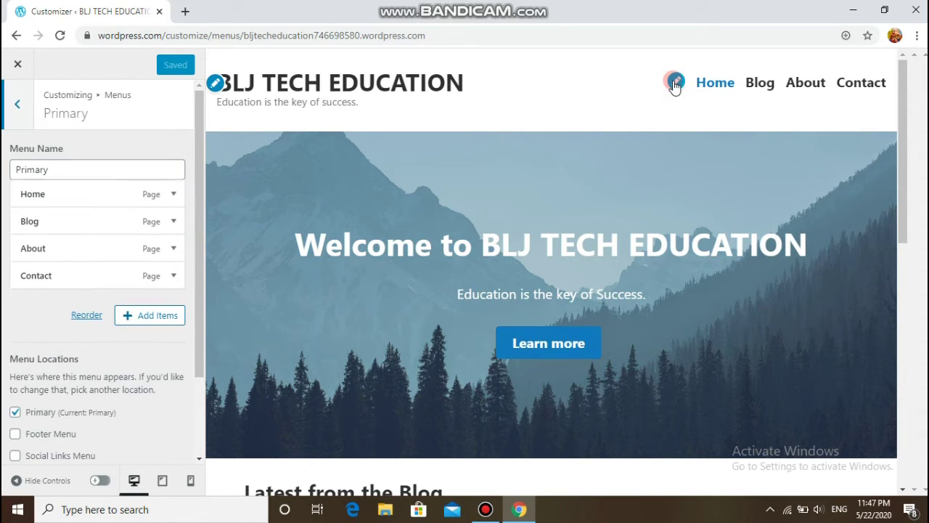
- Change the navigation label of the Blog item in the Primary menu to "Services" and collapse the item's settings
left_click(112, 223)
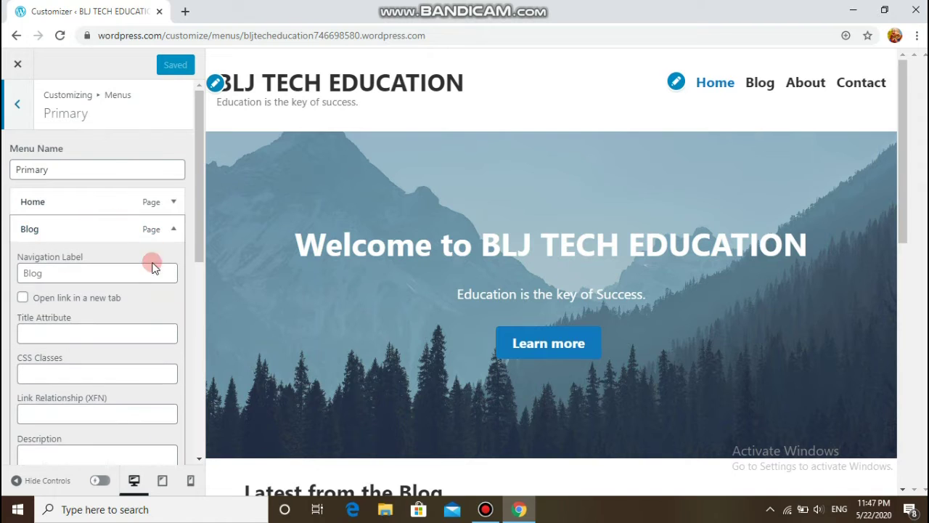
left_click(129, 272)
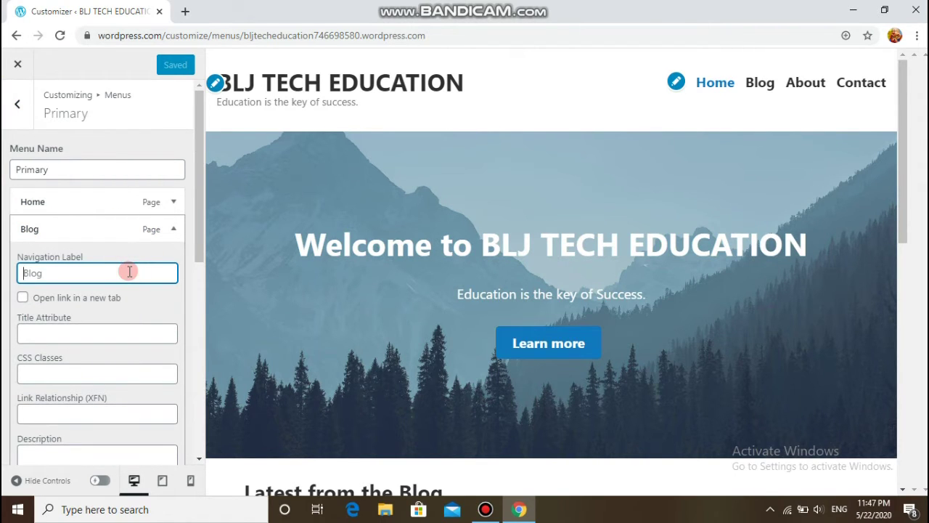
type("C")
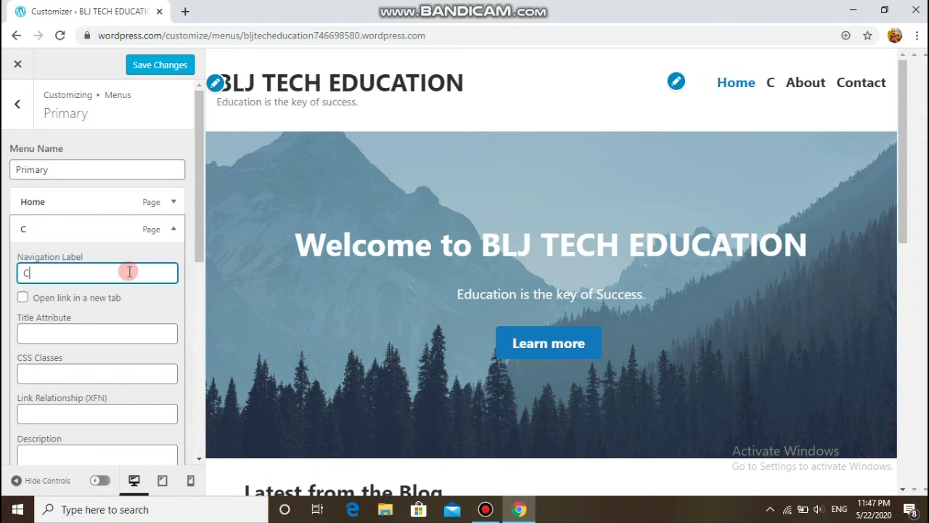
key("BackSpace")
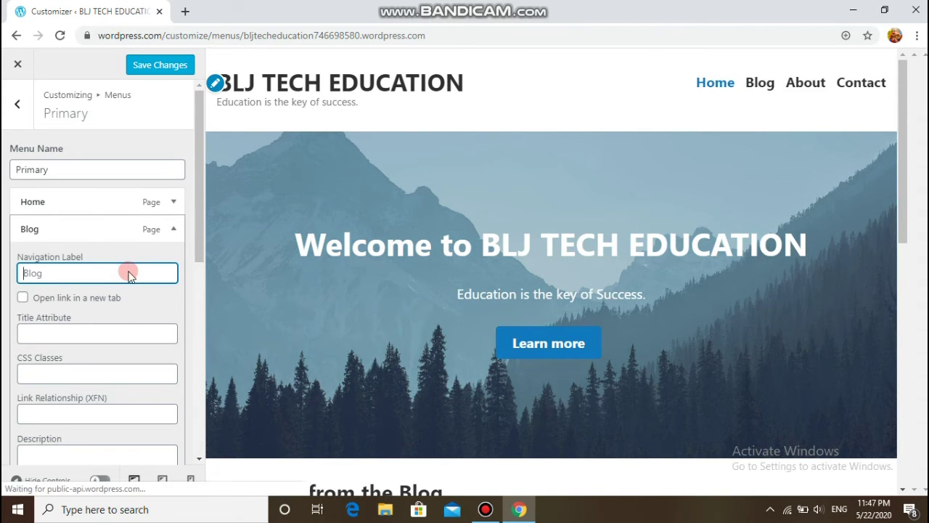
type("Services")
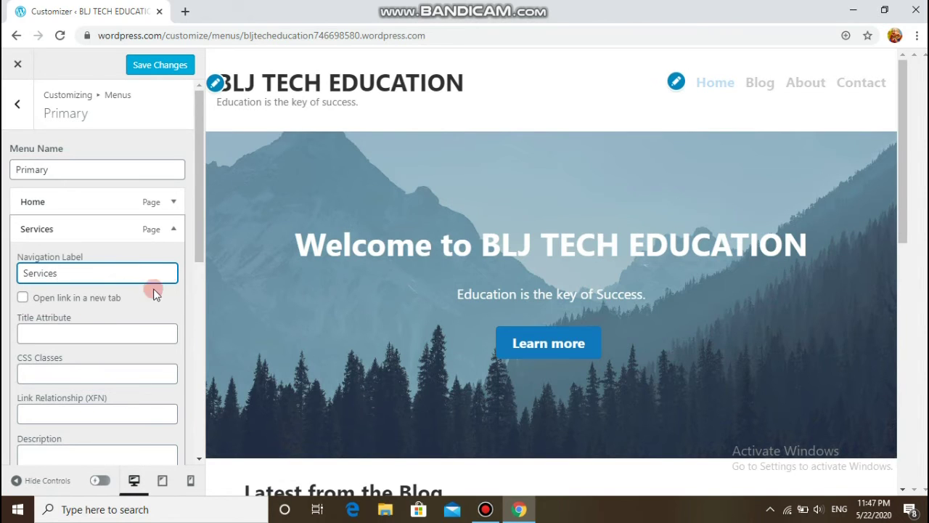
left_click_drag(200, 212, 207, 269)
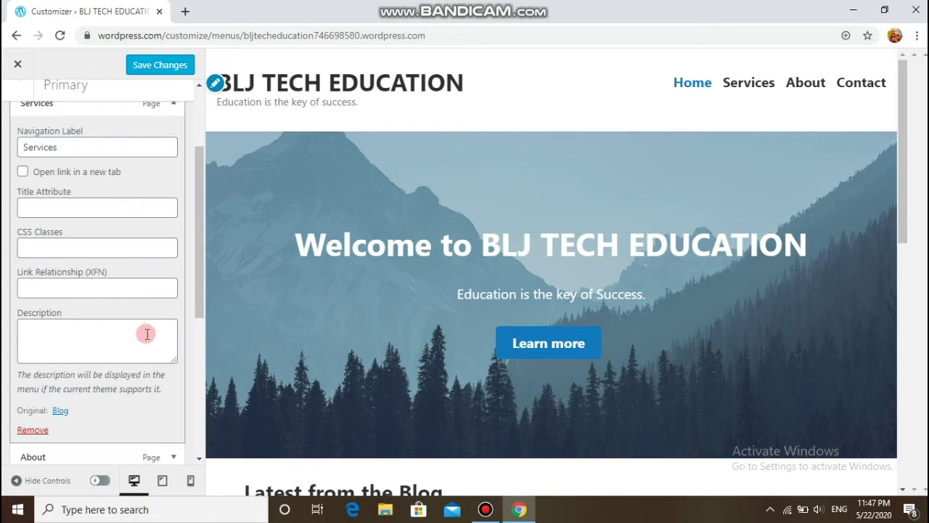
left_click_drag(197, 228, 198, 212)
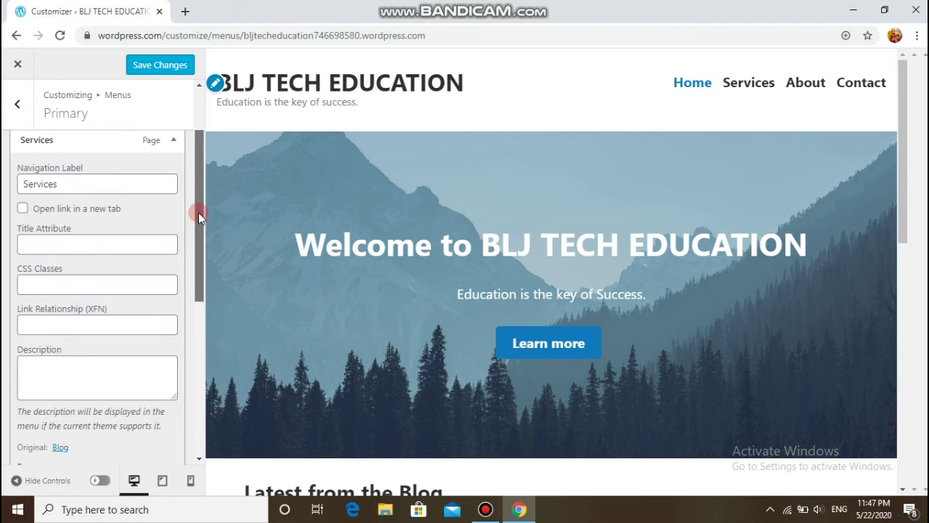
left_click(161, 136)
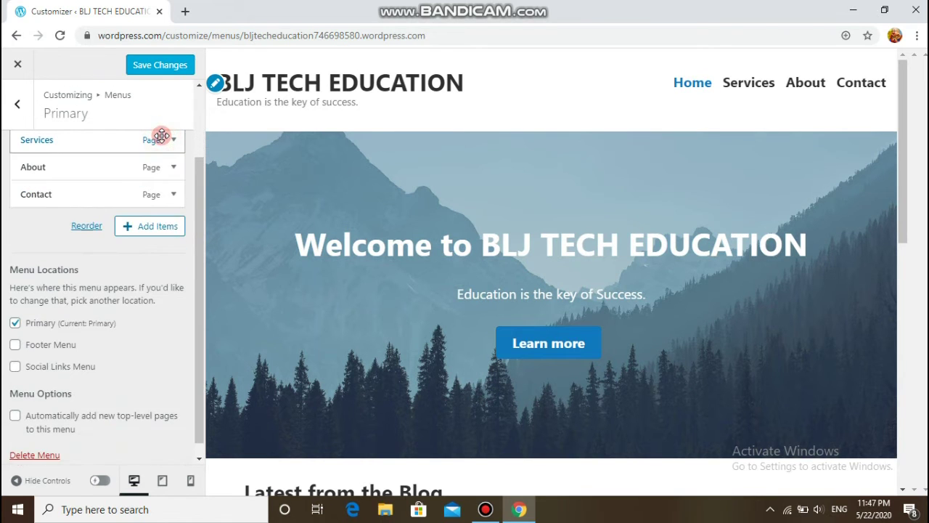
- Check the About item's settings and the menu's remaining options, and save the Primary menu changes
left_click(161, 169)
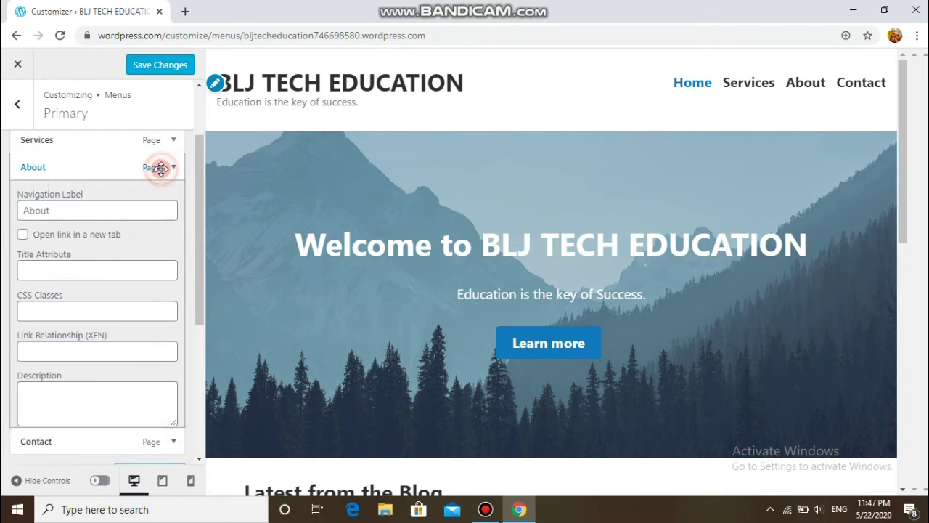
left_click(115, 213)
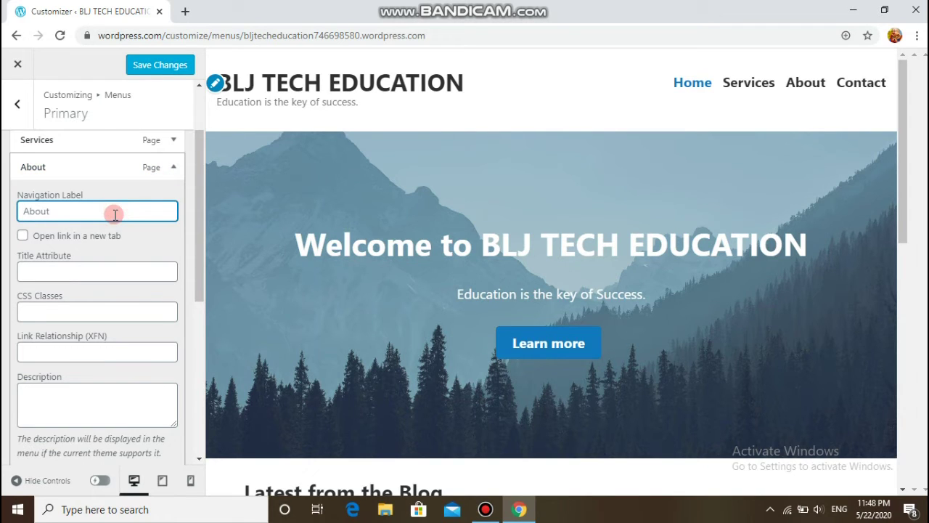
left_click(174, 166)
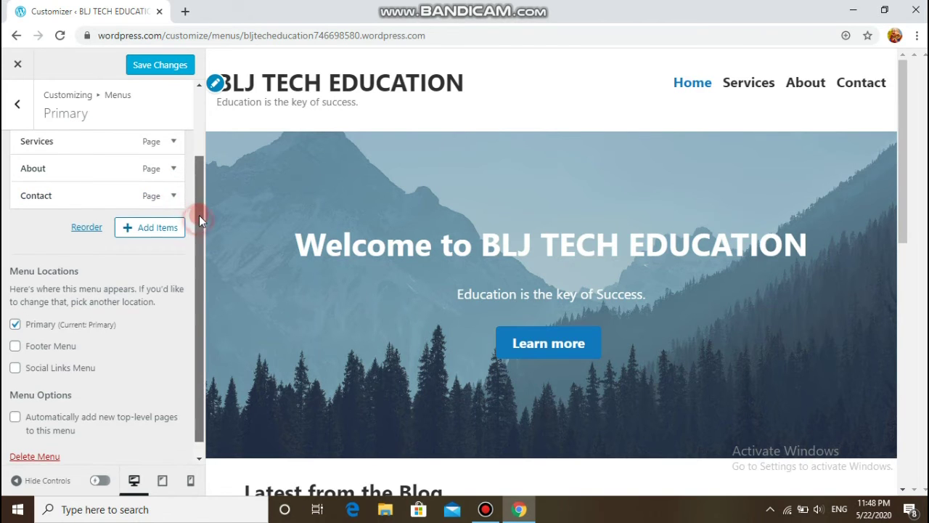
scroll(198, 216, "down", 1)
left_click_drag(197, 239, 200, 157)
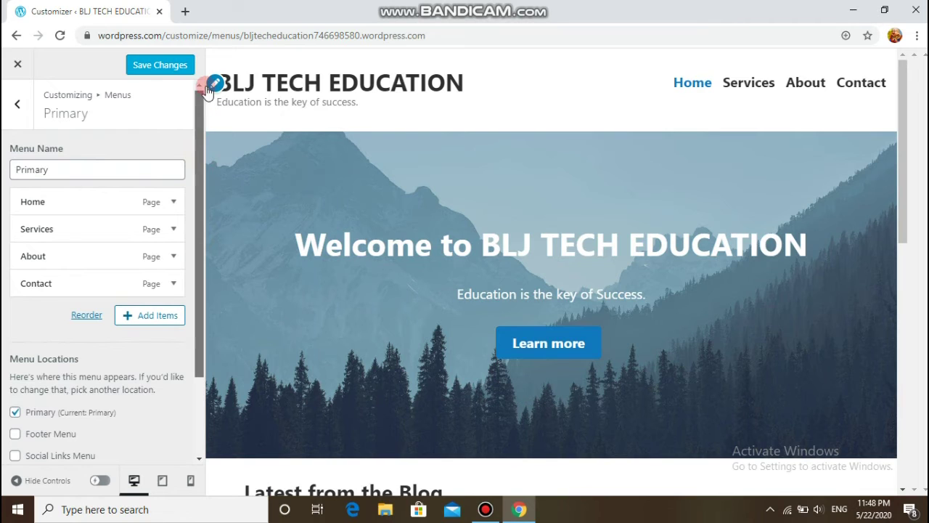
left_click(168, 64)
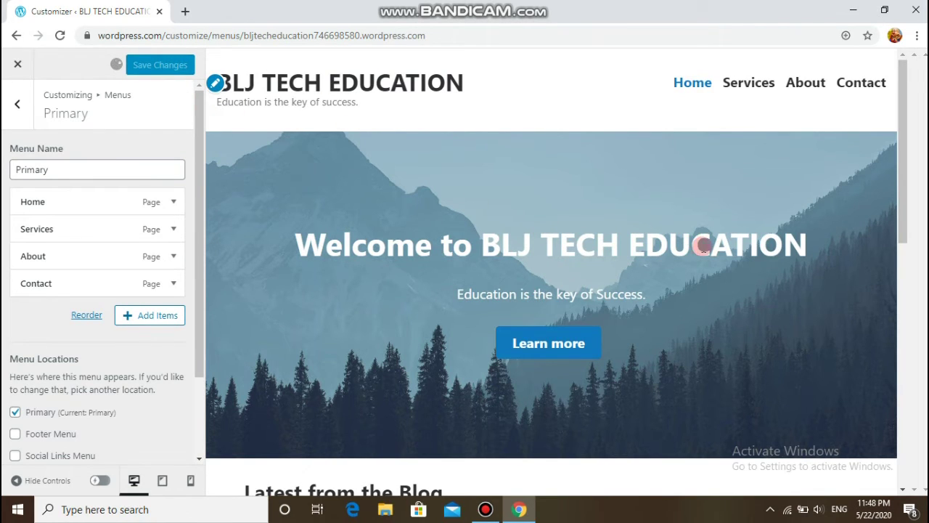
- Look through the homepage preview from the navigation menu down to the footer
left_click_drag(905, 202, 905, 202)
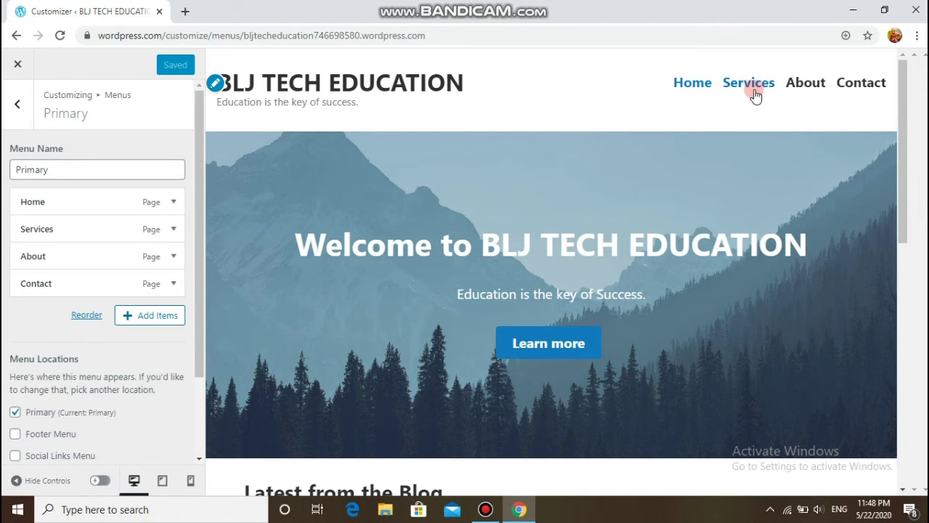
left_click(904, 111)
left_click_drag(904, 111, 909, 380)
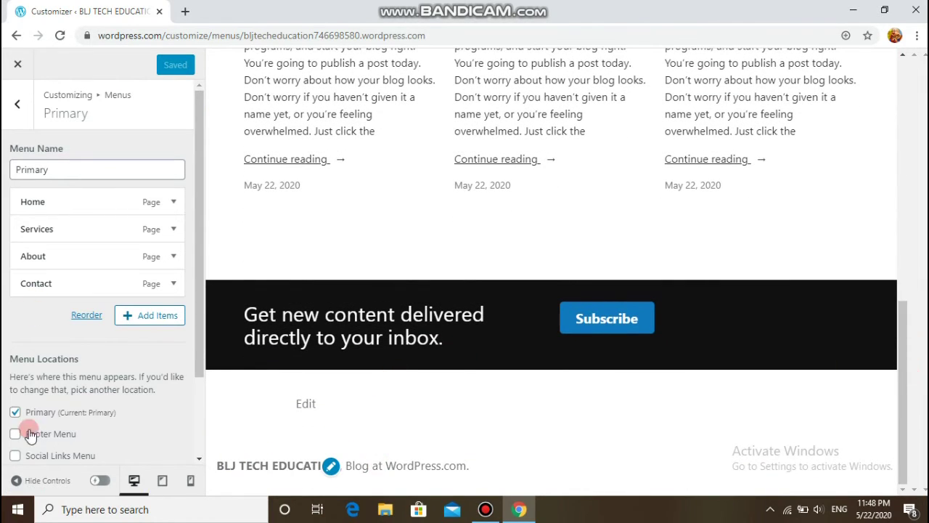
- Return to the list of menus and open the Social menu
left_click(17, 104)
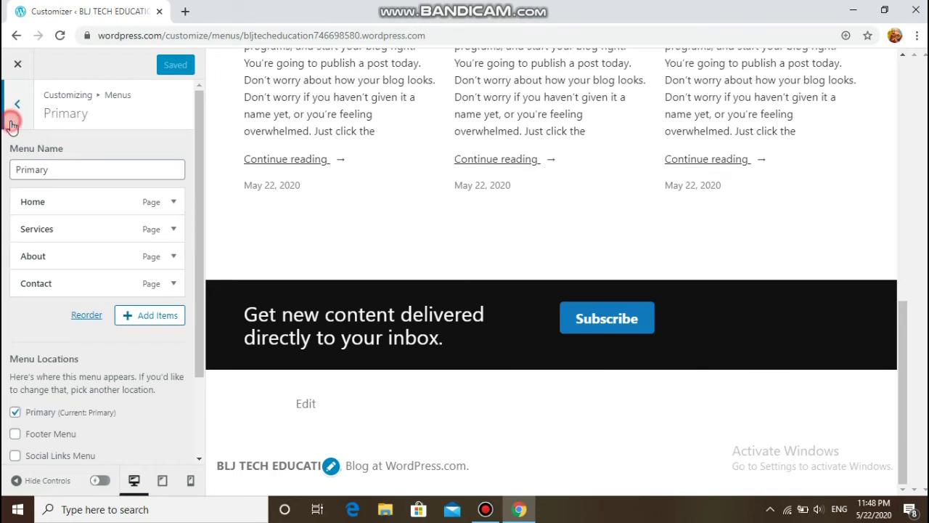
left_click(148, 167)
left_click(82, 211)
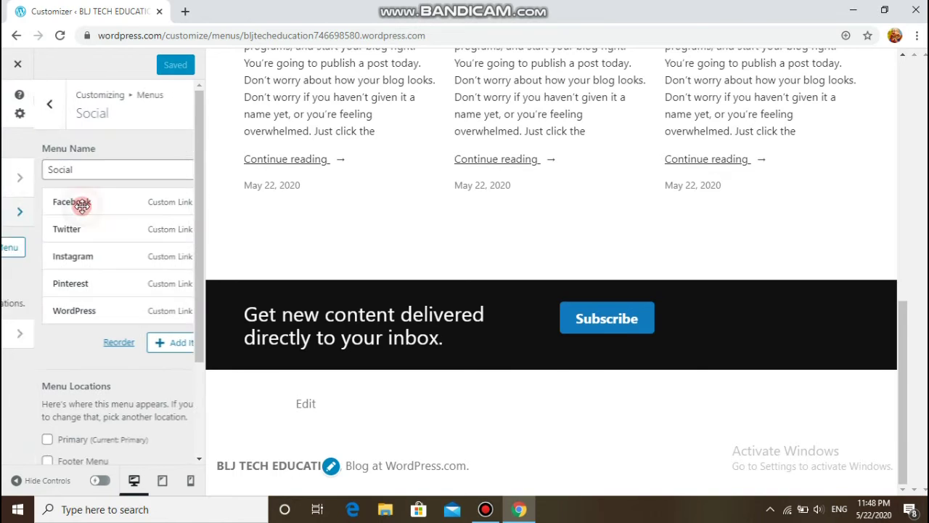
- Leave the Social menu and return to the main list of customization options
left_click_drag(903, 322, 907, 56)
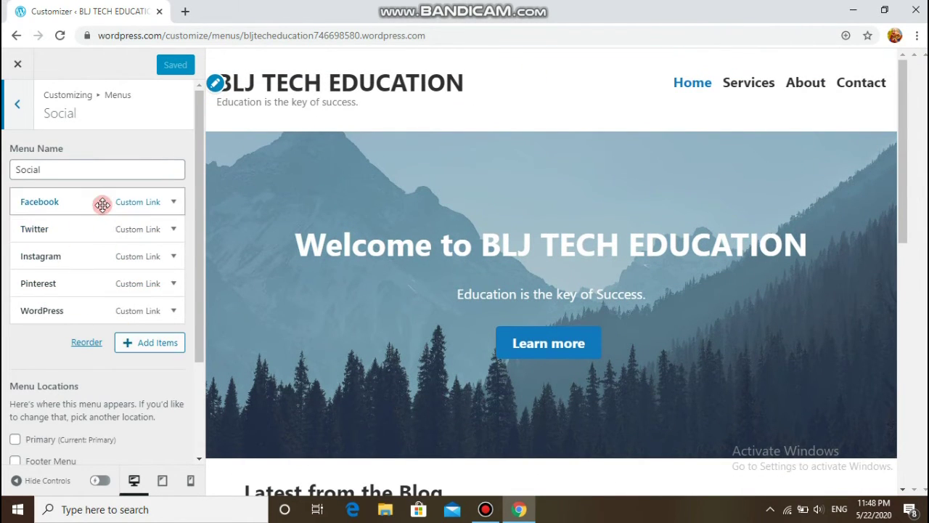
left_click(21, 111)
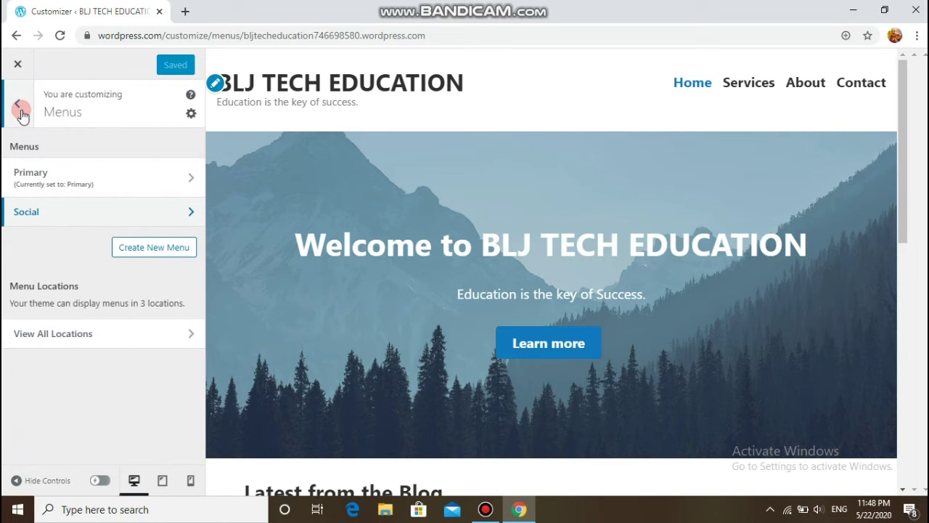
left_click(20, 106)
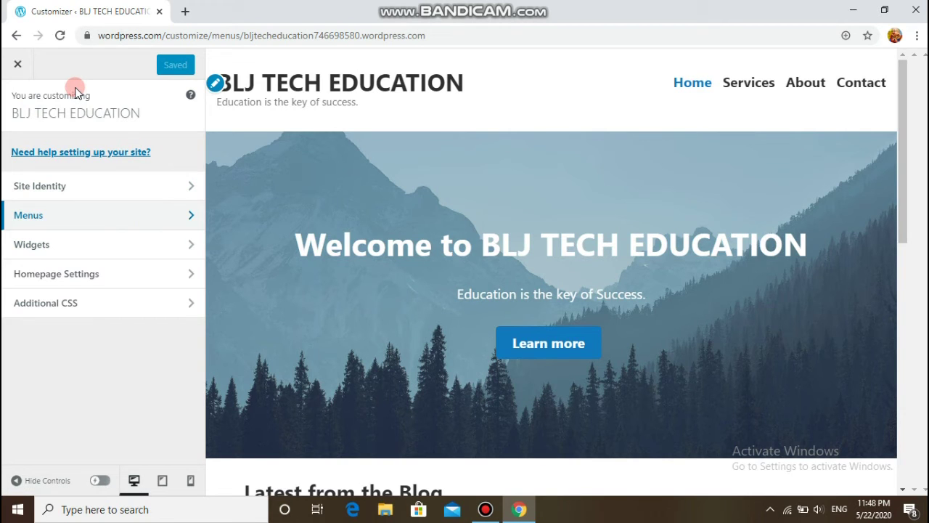
- Add a Blog Stats widget with its default title to the site footer and save the changes
left_click(103, 245)
left_click(154, 180)
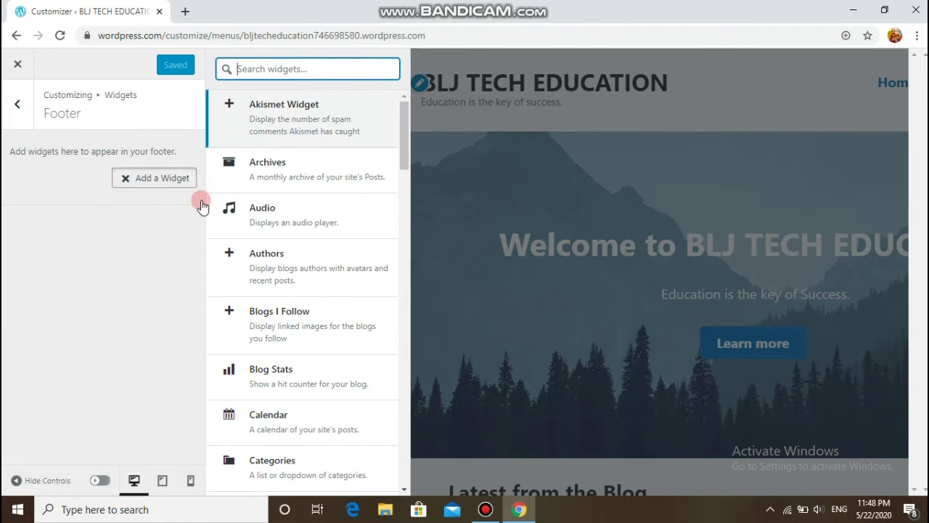
left_click_drag(408, 156, 415, 182)
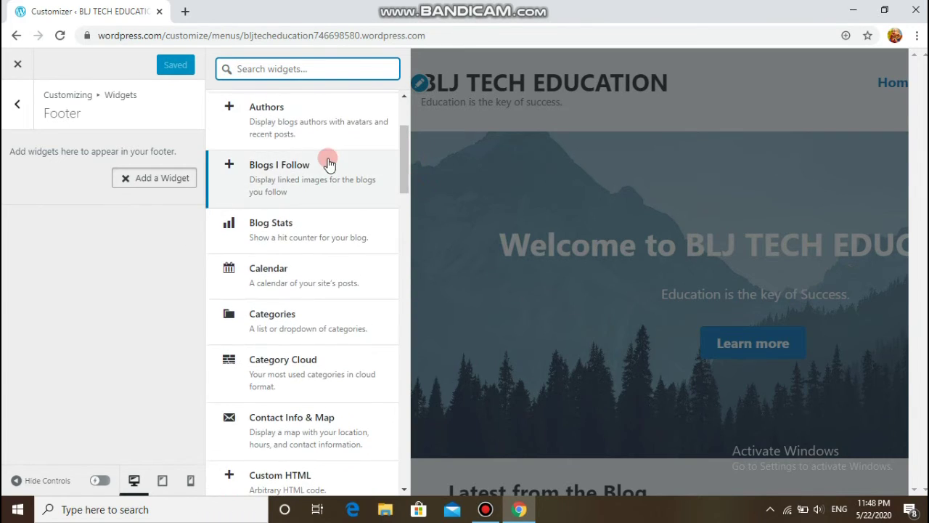
left_click(300, 244)
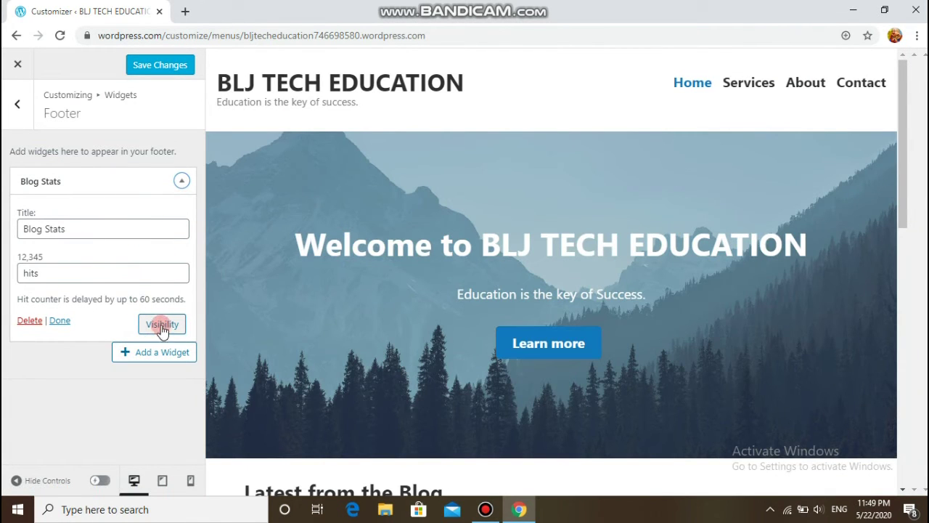
left_click(61, 320)
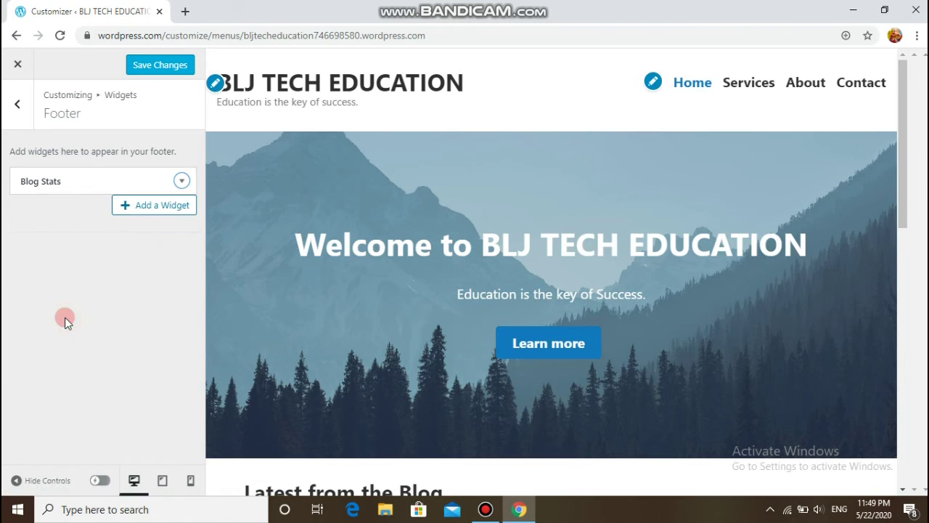
left_click(177, 66)
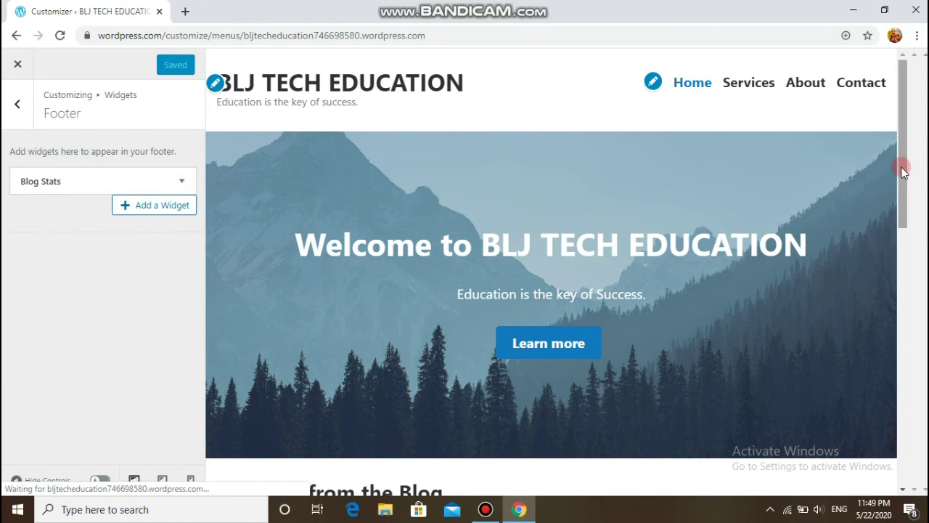
- Check the Blog Stats widget in the previewed footer and return to the main customization options
left_click_drag(902, 166, 915, 424)
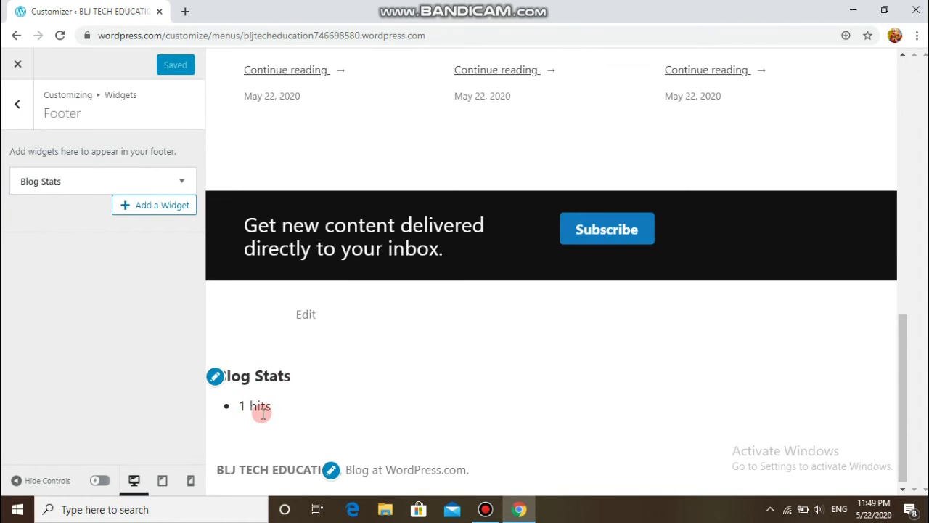
left_click_drag(901, 369, 887, 58)
left_click(12, 118)
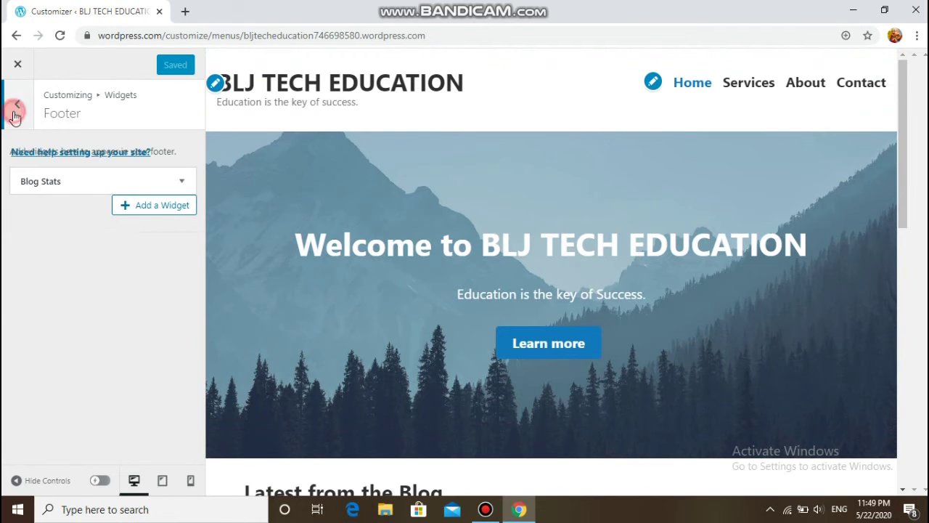
left_click(14, 117)
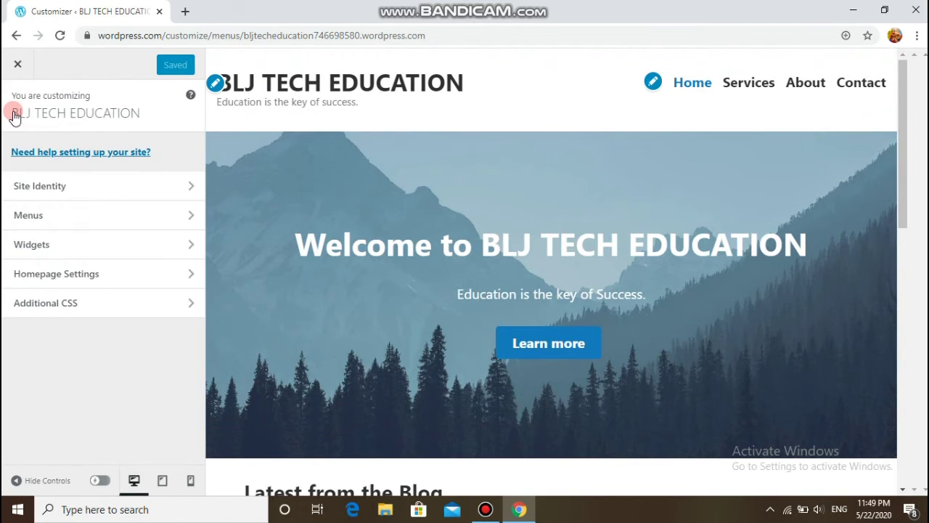
- Try Home as the posts page in the homepage settings, look over the preview and clear the selection again
left_click(95, 276)
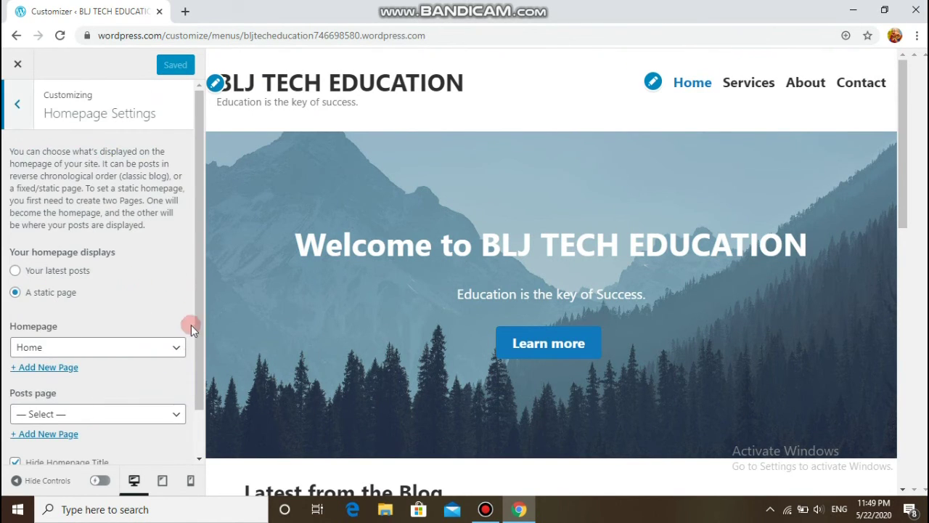
left_click_drag(198, 289, 207, 390)
left_click(153, 360)
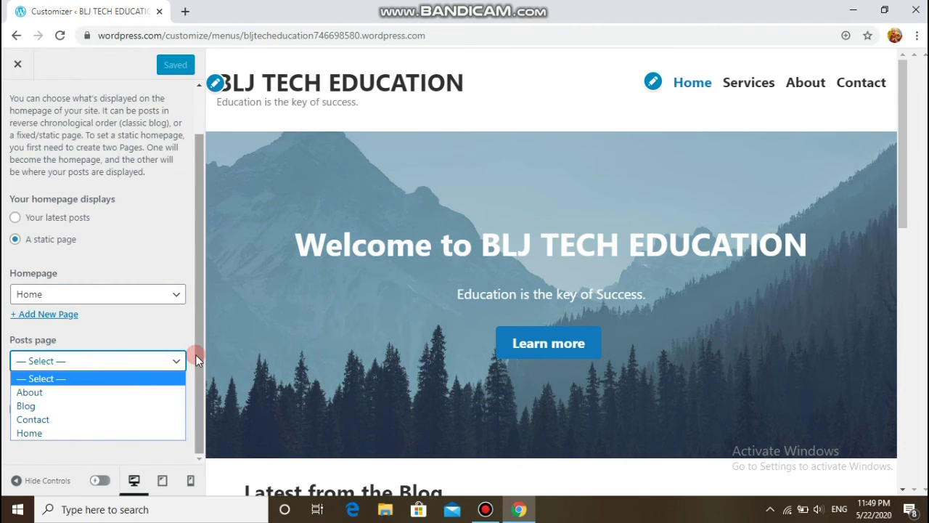
left_click(88, 431)
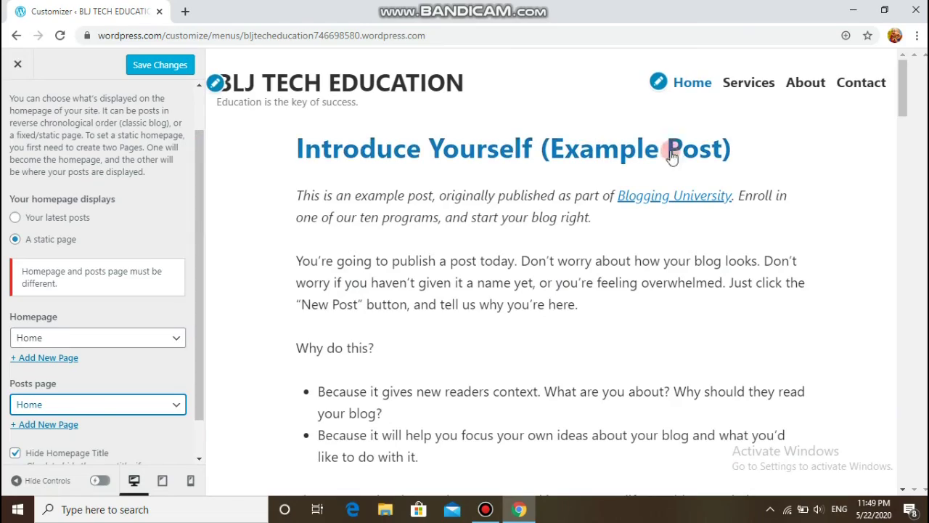
left_click_drag(904, 95, 919, 260)
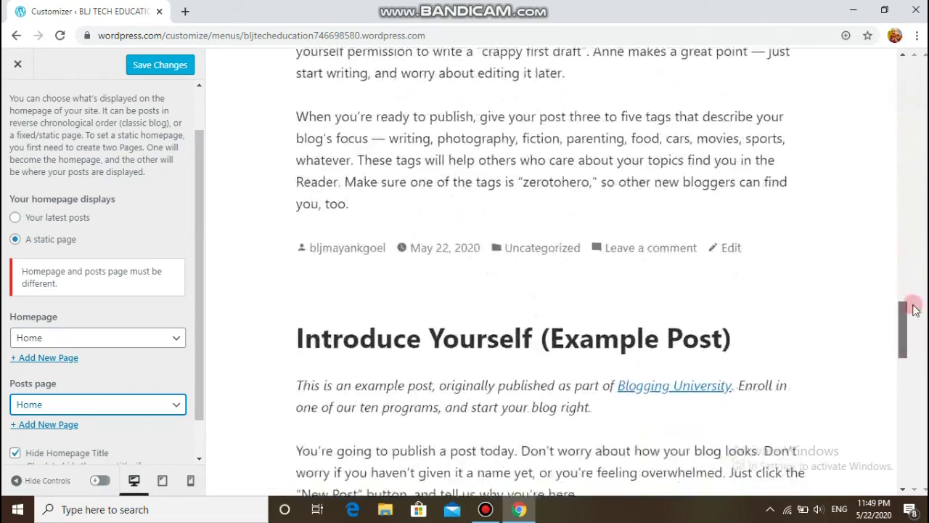
left_click(168, 404)
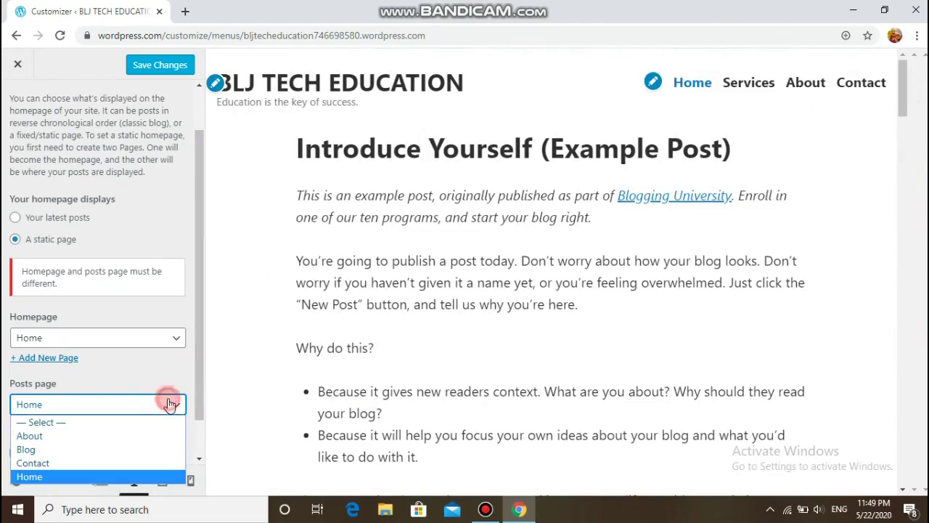
left_click(131, 422)
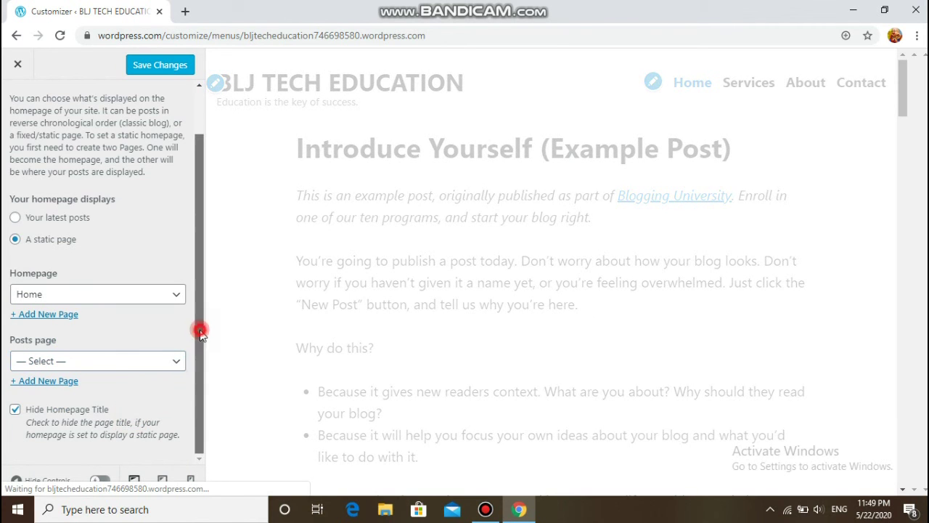
- Save the homepage settings and close the customizer to return to the My Home dashboard
left_click(175, 66)
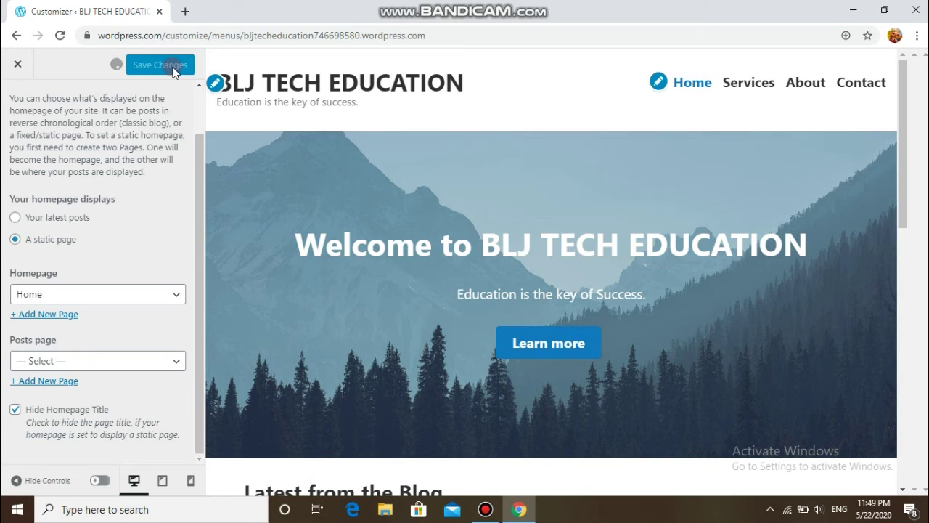
left_click(27, 68)
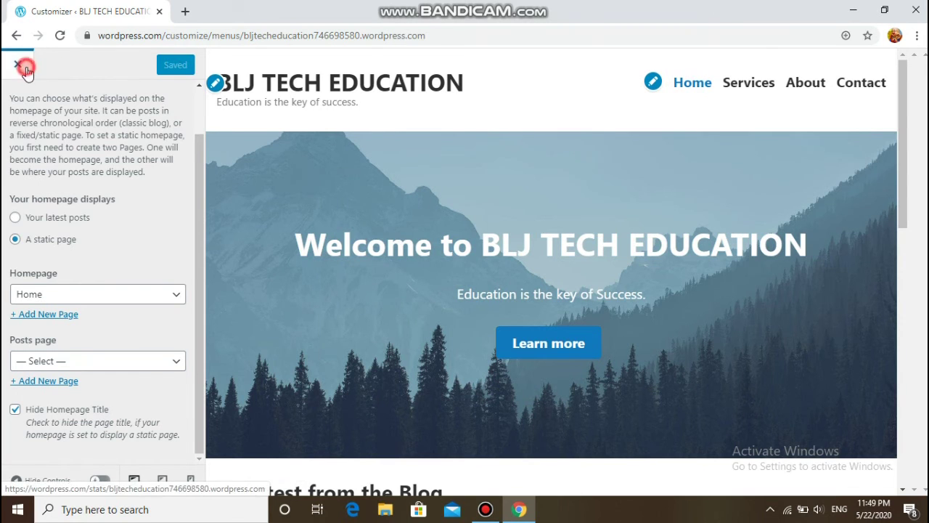
left_click(250, 243)
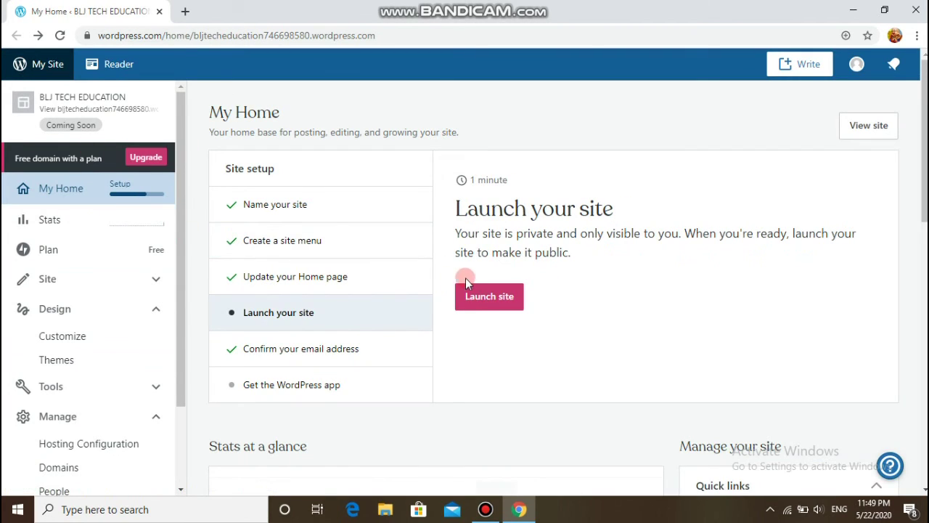
- Launch the site, skipping the domain purchase to keep the free WordPress.com address and continuing with the free plan
left_click(490, 297)
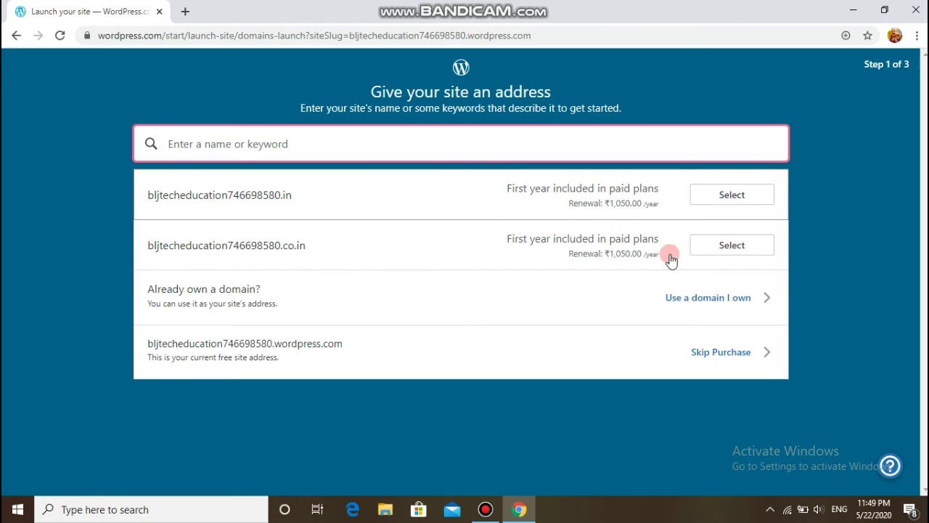
left_click(702, 353)
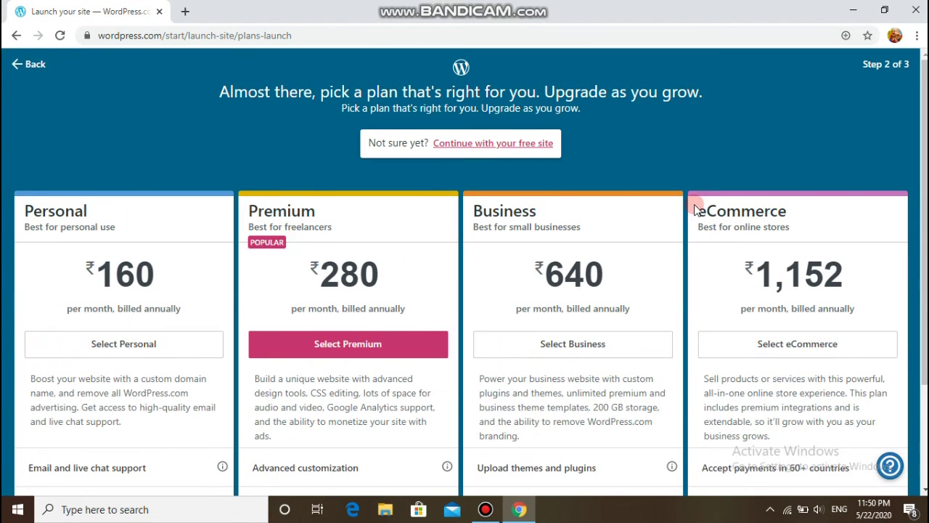
left_click(466, 144)
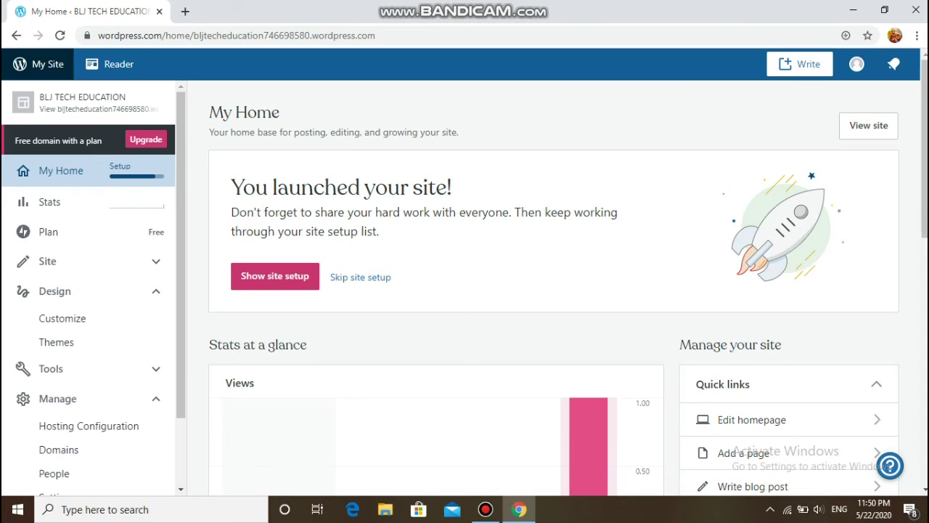
- Show the site setup checklist and skip the WordPress mobile app download
scroll(320, 285, "down", 3)
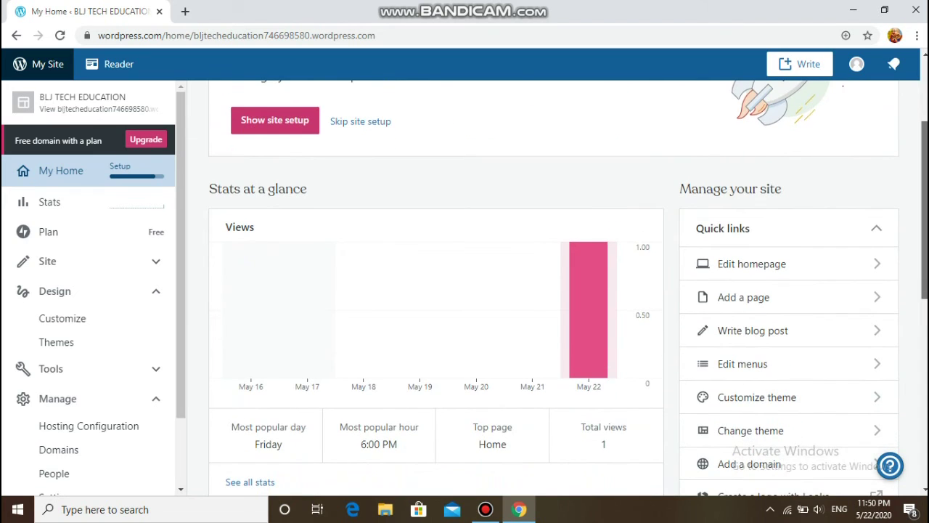
scroll(552, 291, "up", 3)
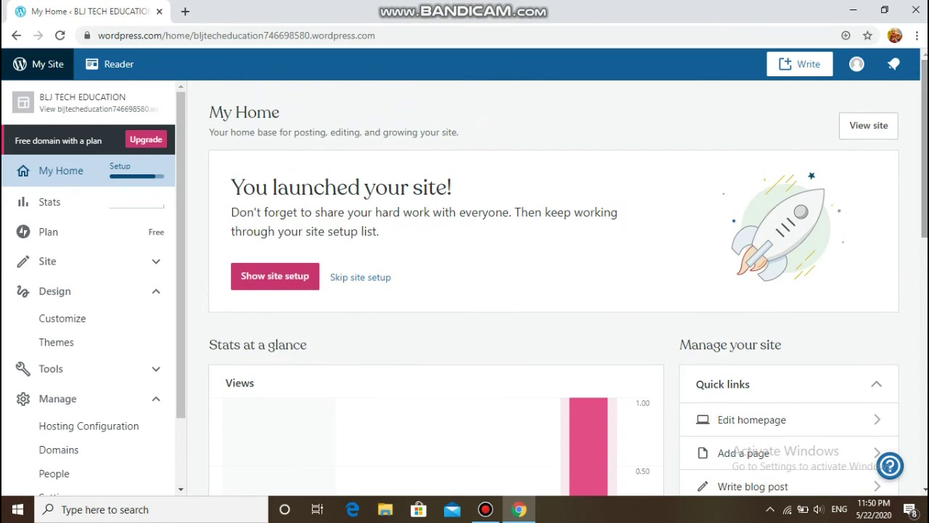
left_click(314, 278)
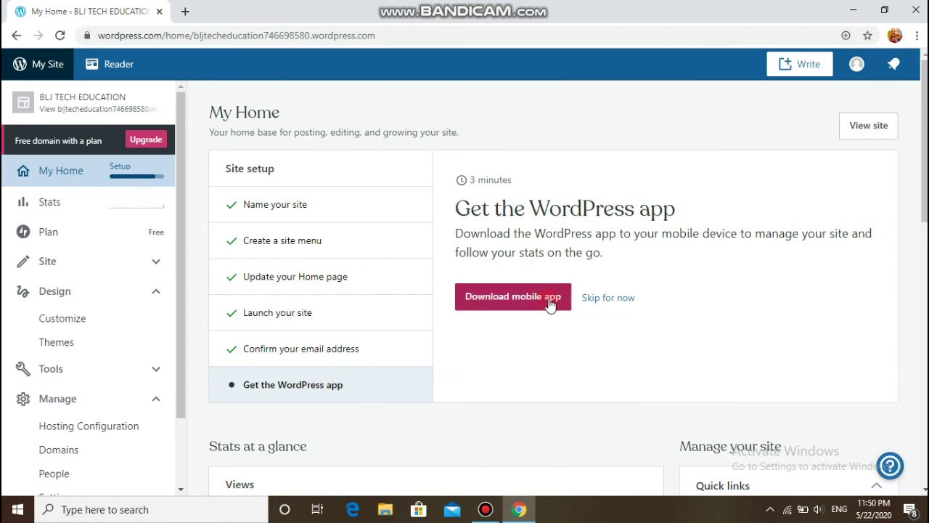
left_click(616, 298)
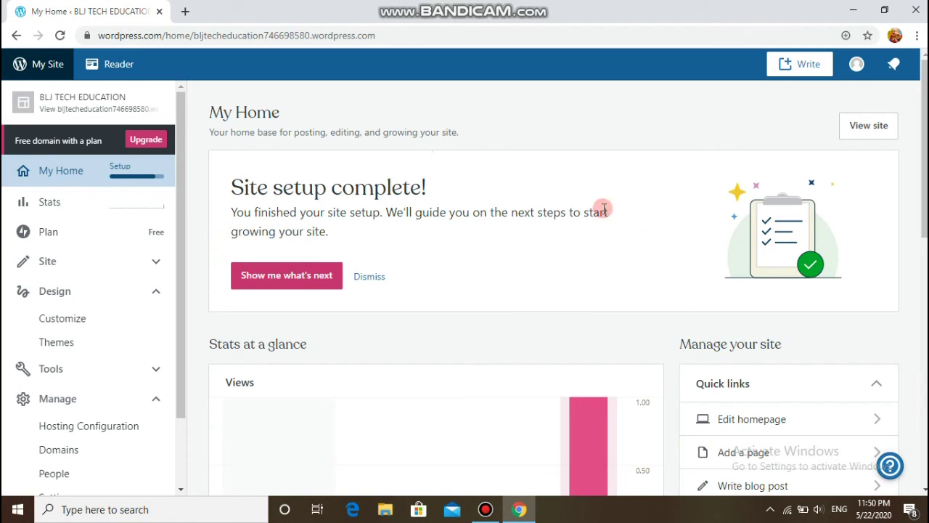
- Visit the launched site from the dashboard and look through its live homepage down to the subscribe section
scroll(553, 288, "down", 3)
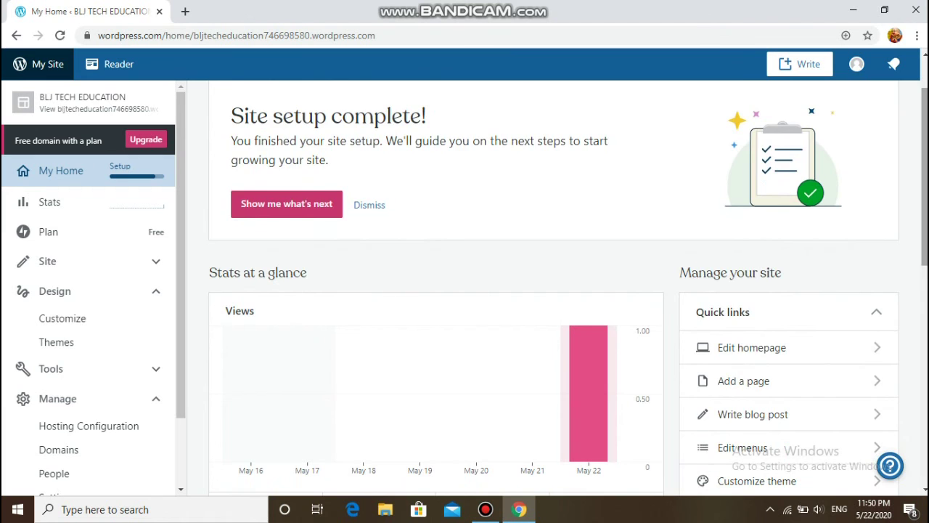
scroll(697, 197, "up", 2)
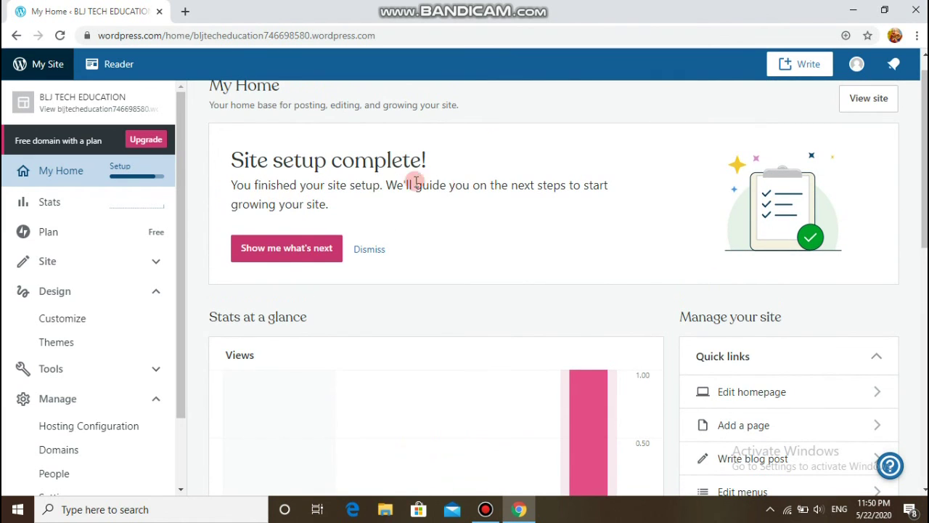
scroll(554, 288, "down", 2)
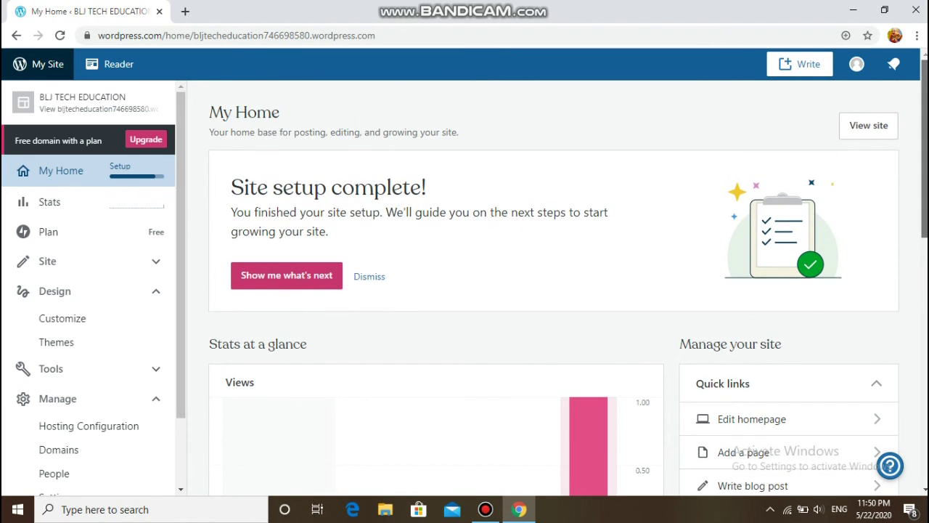
scroll(553, 289, "down", 1)
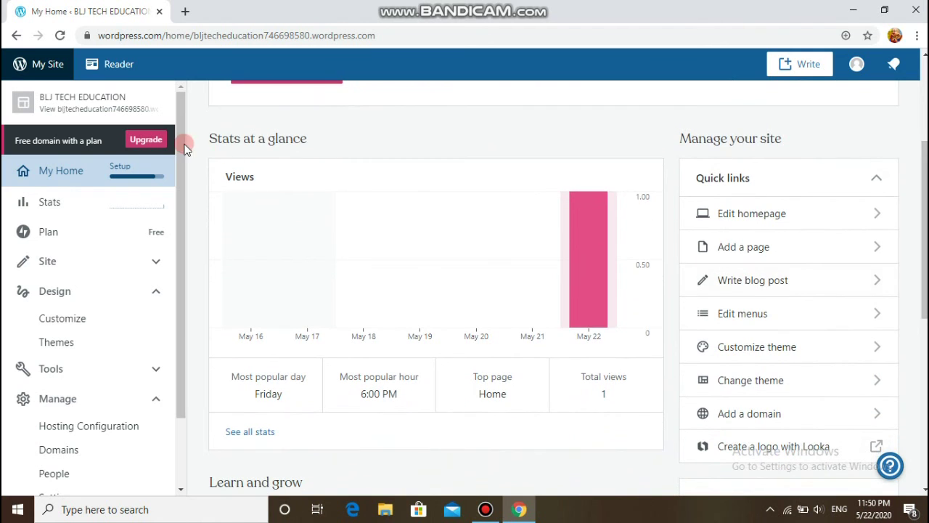
left_click(69, 64)
left_click(66, 111)
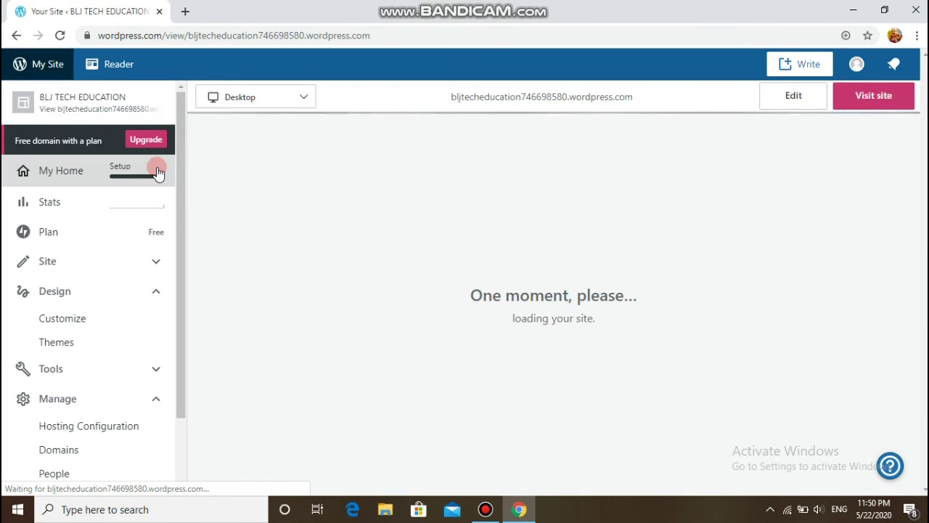
left_click(813, 107)
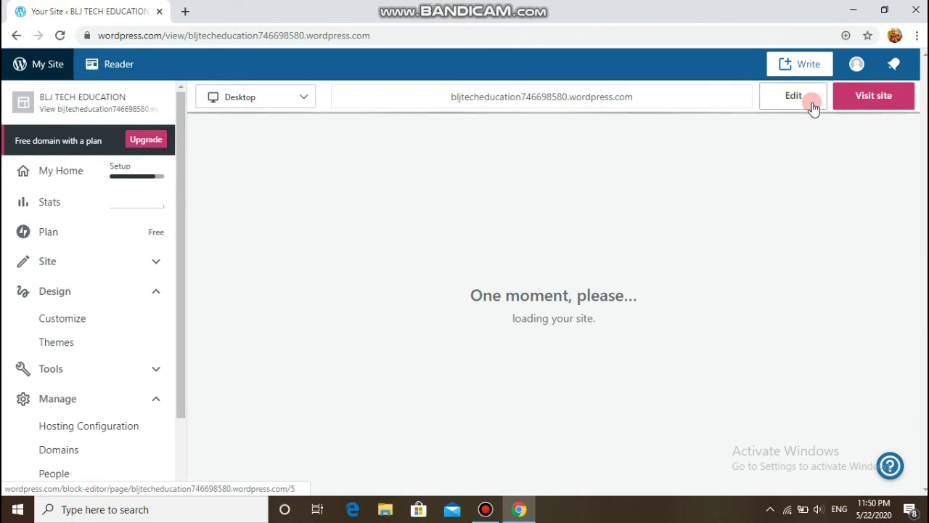
left_click(875, 104)
left_click(650, 197)
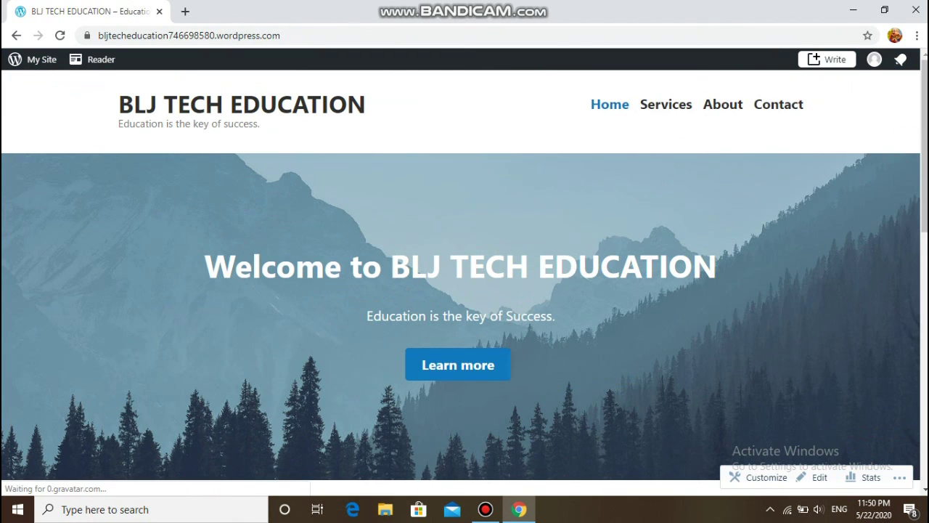
scroll(464, 278, "down", 7)
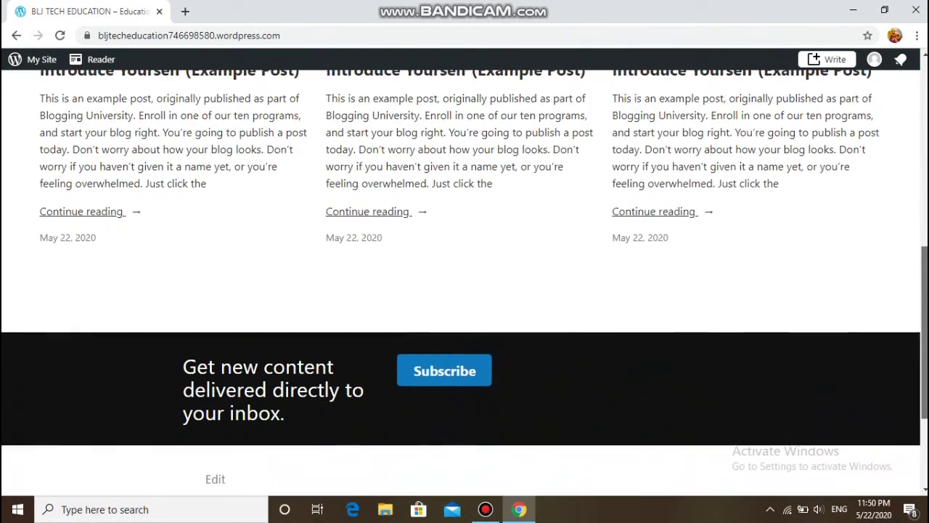
- Review the live homepage again, from the subscribe section and footer back to the header menu, welcome banner and latest blog posts
scroll(465, 278, "down", 2)
left_click(466, 58)
scroll(909, 260, "down", 6)
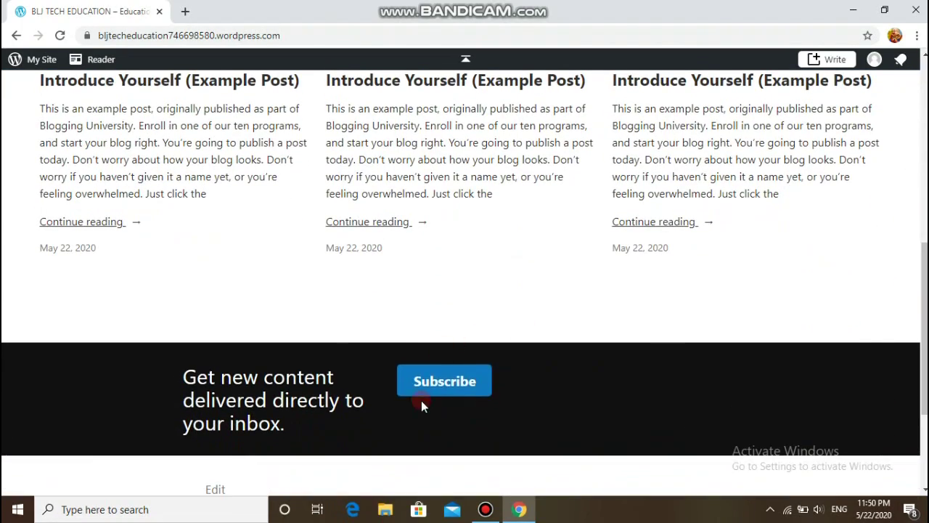
left_click_drag(924, 330, 925, 173)
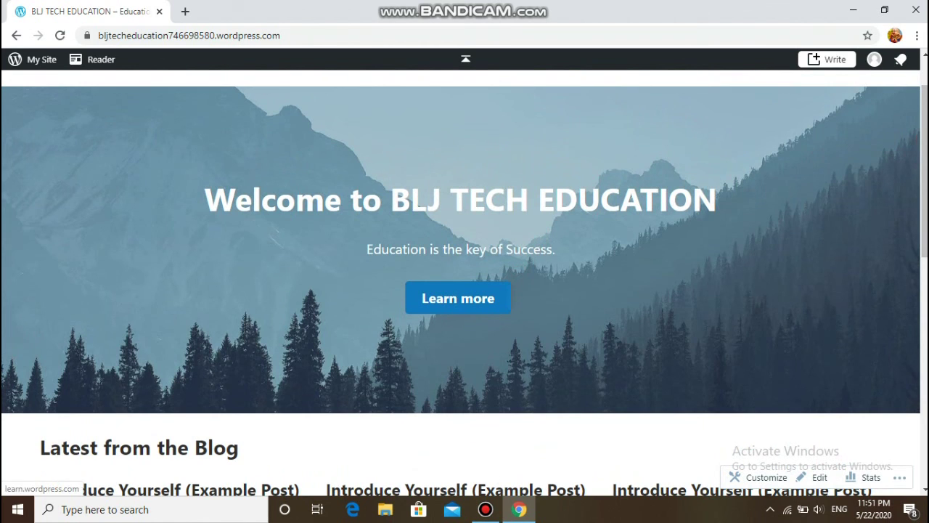
left_click_drag(925, 172, 924, 148)
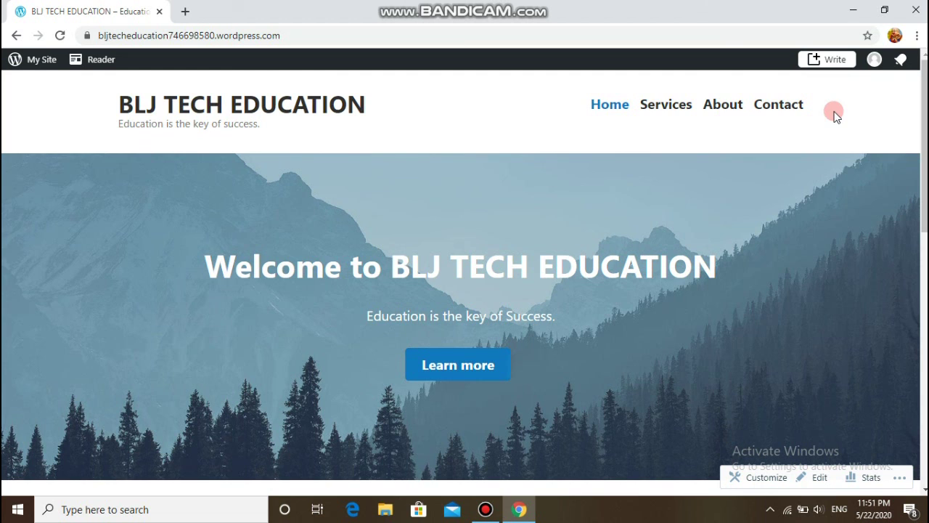
left_click(680, 245)
scroll(895, 150, "down", 1)
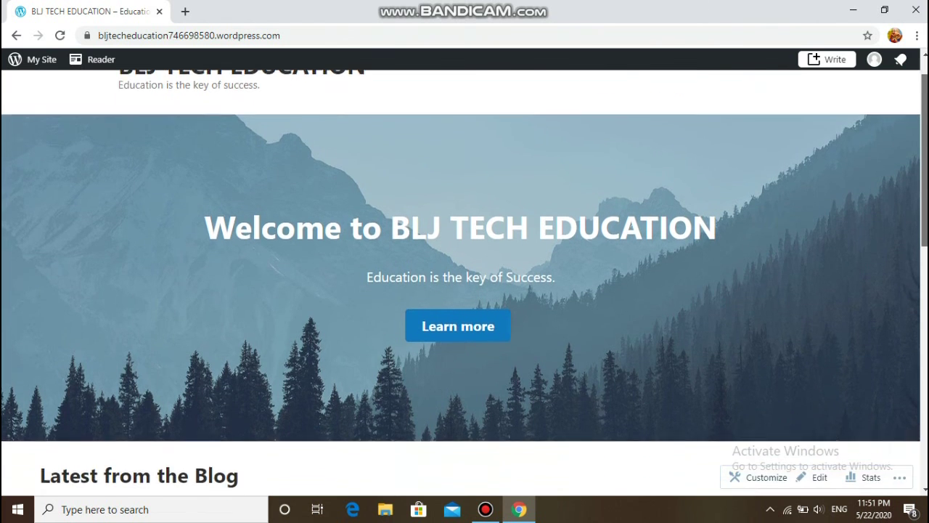
scroll(784, 124, "down", 1)
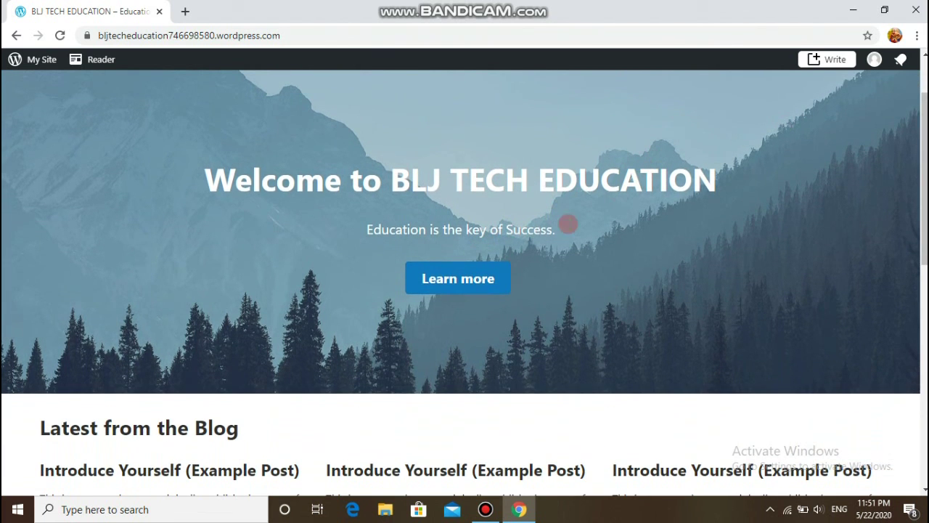
scroll(465, 283, "down", 1)
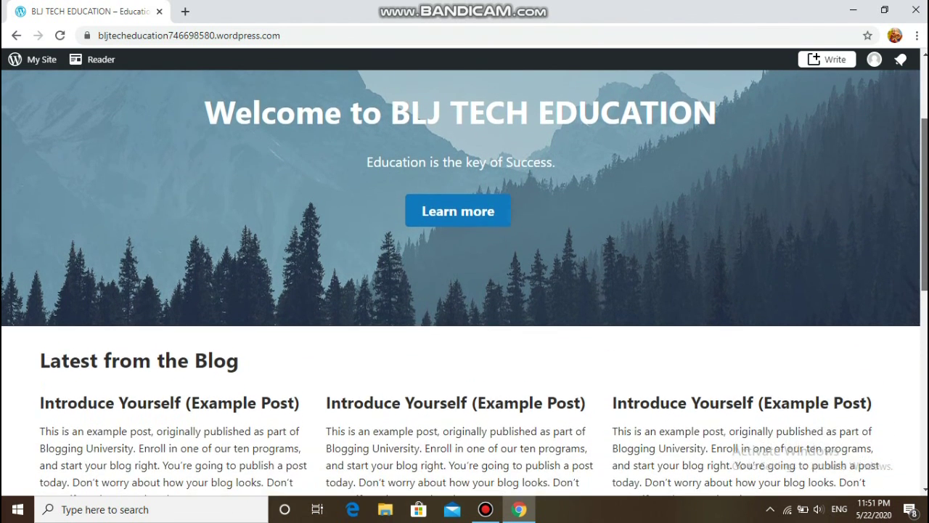